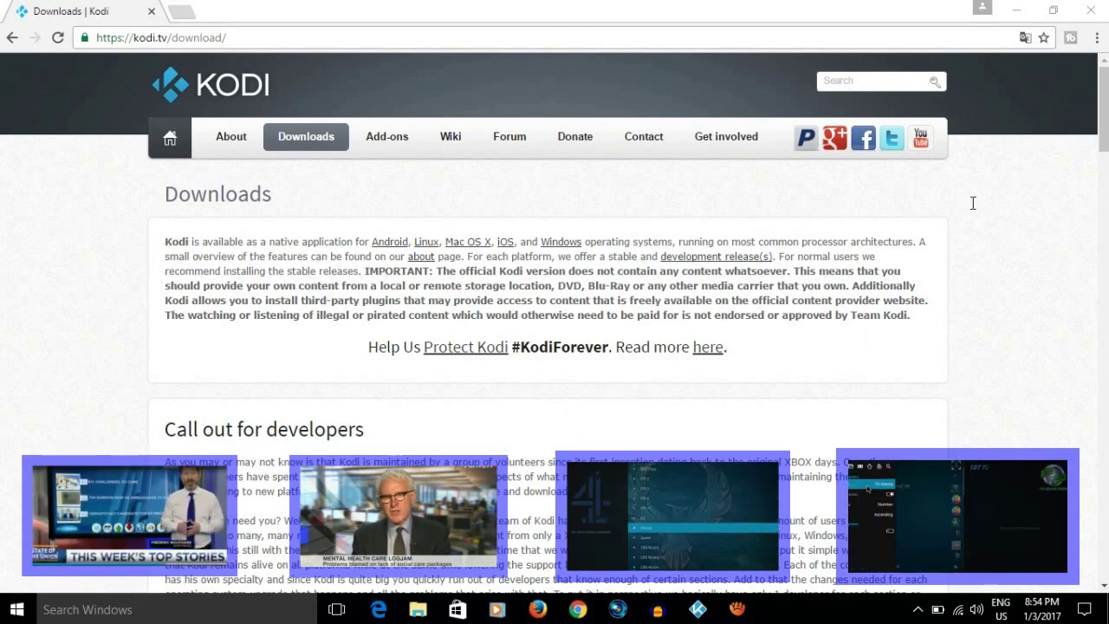
Download the Windows release build installer for Kodi v17.0 "Krypton" from the development builds section of the downloads page.
{"action": "left_click_drag", "start_coordinate": [1105, 128], "coordinate": [1102, 184]}
{"action": "scroll", "coordinate": [680, 204], "scroll_direction": "down", "scroll_amount": 6}
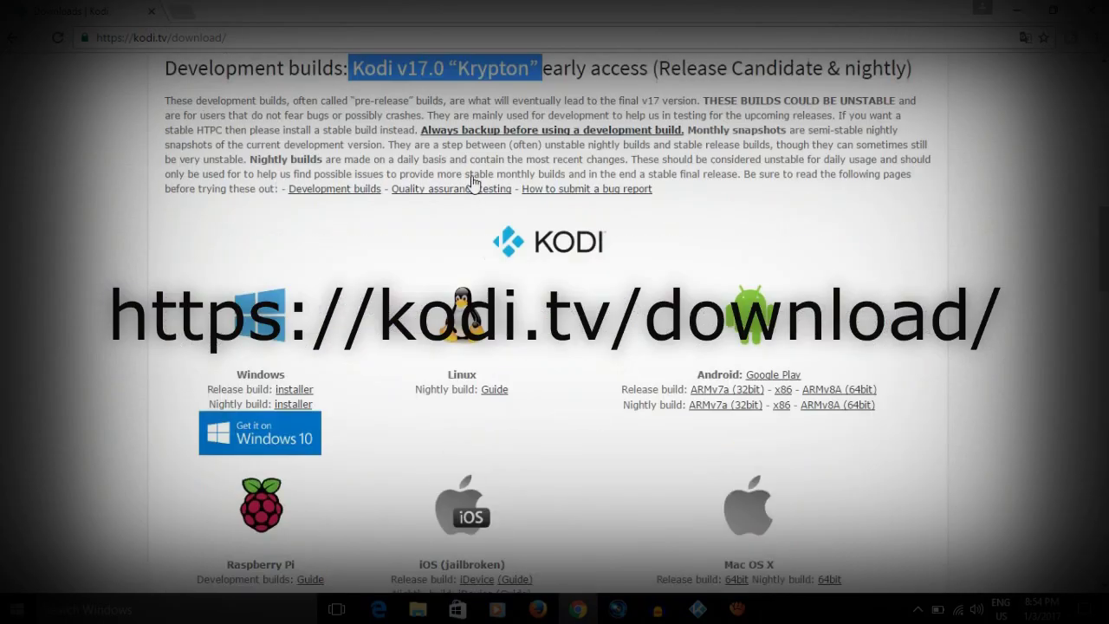
{"action": "double_click", "coordinate": [456, 101]}
{"action": "left_click_drag", "start_coordinate": [449, 70], "coordinate": [518, 77]}
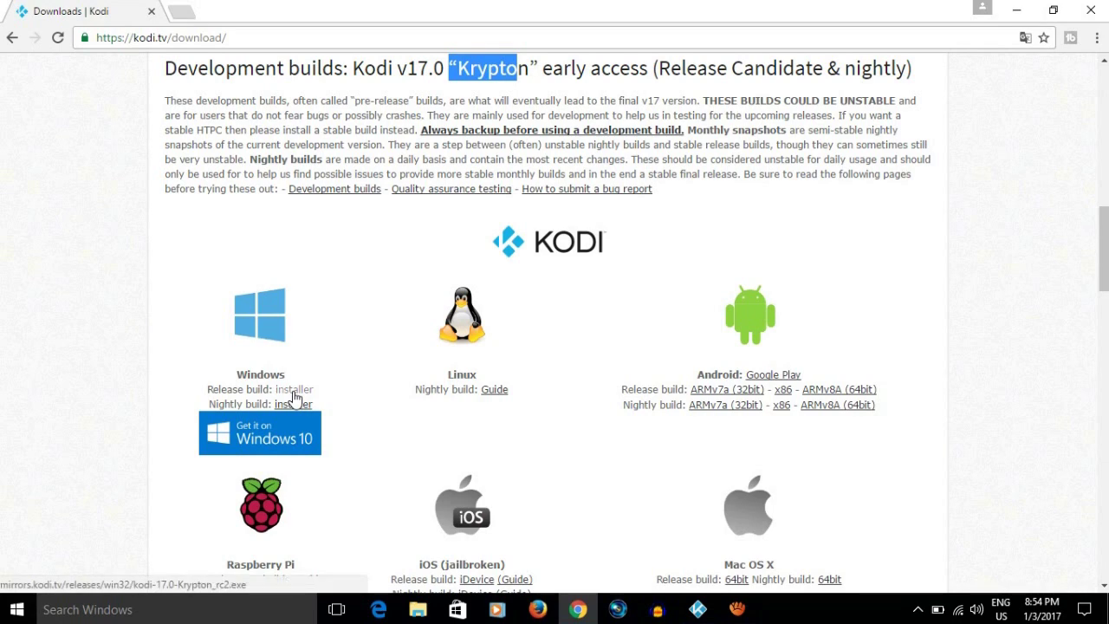
{"action": "left_click", "coordinate": [295, 397]}
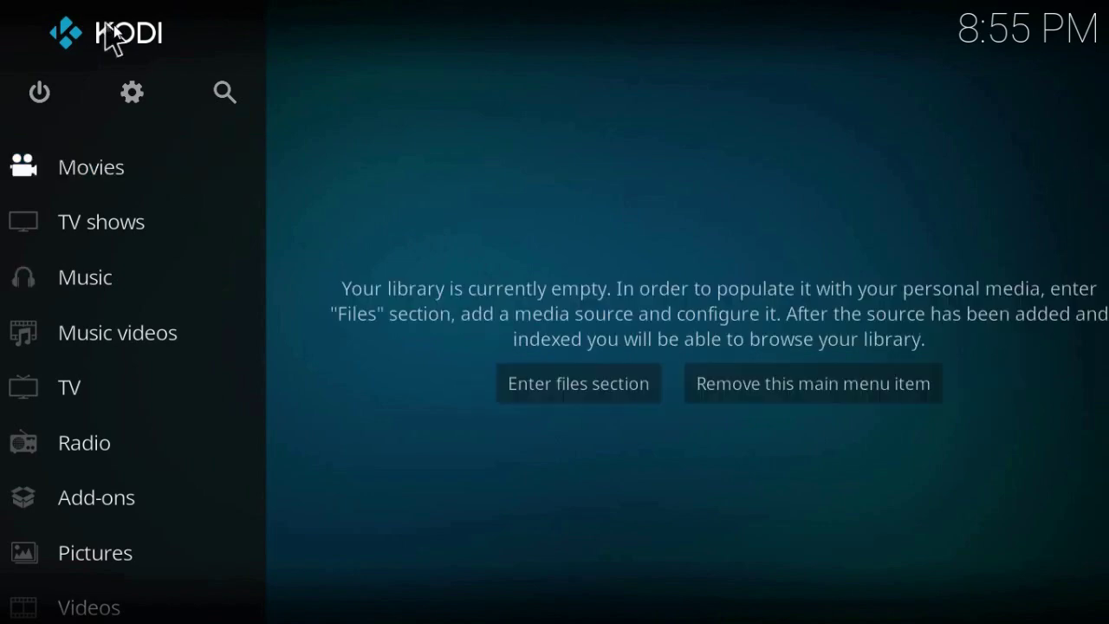
In Kodi, allow add-ons from unknown sources in the system's add-on settings, accept the warning and return to the system overview.
{"action": "left_click", "coordinate": [130, 94]}
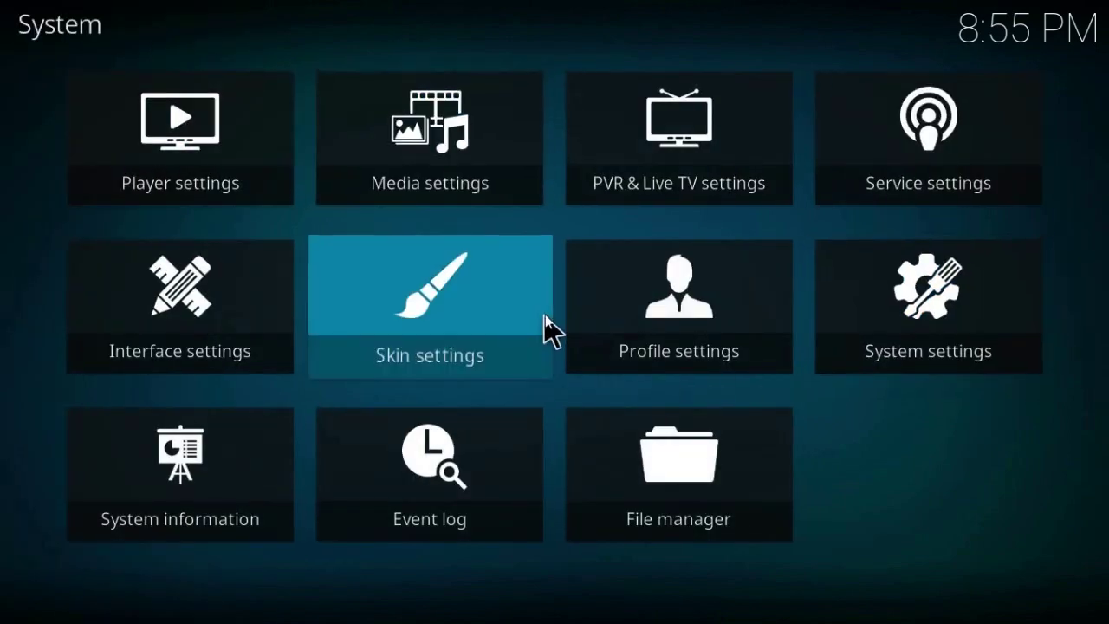
{"action": "left_click", "coordinate": [925, 332]}
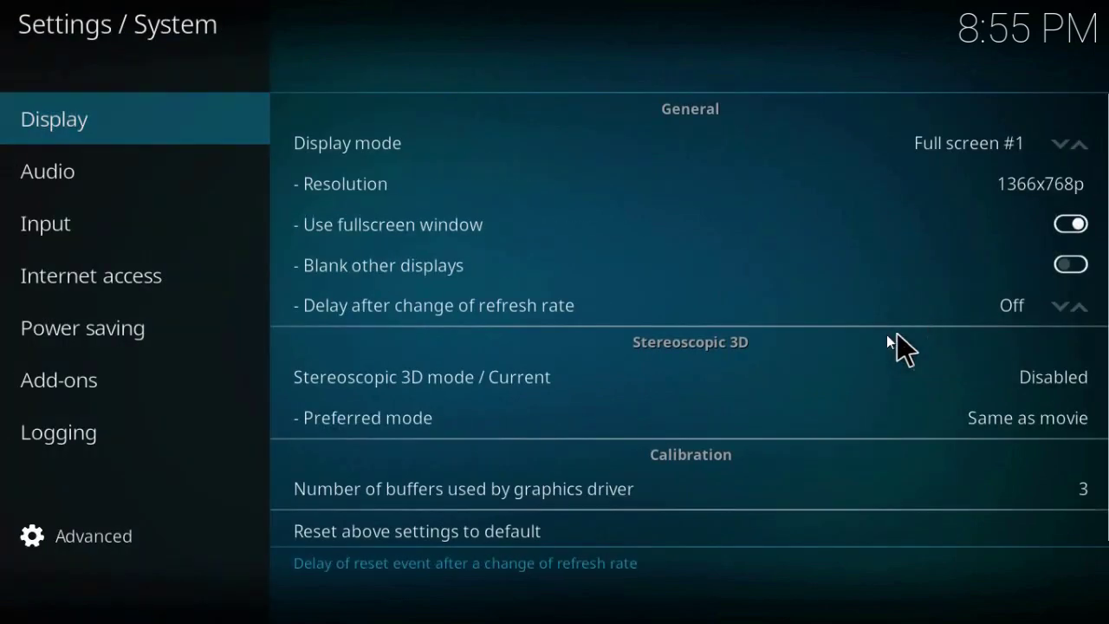
{"action": "left_click", "coordinate": [65, 430]}
{"action": "left_click", "coordinate": [65, 399]}
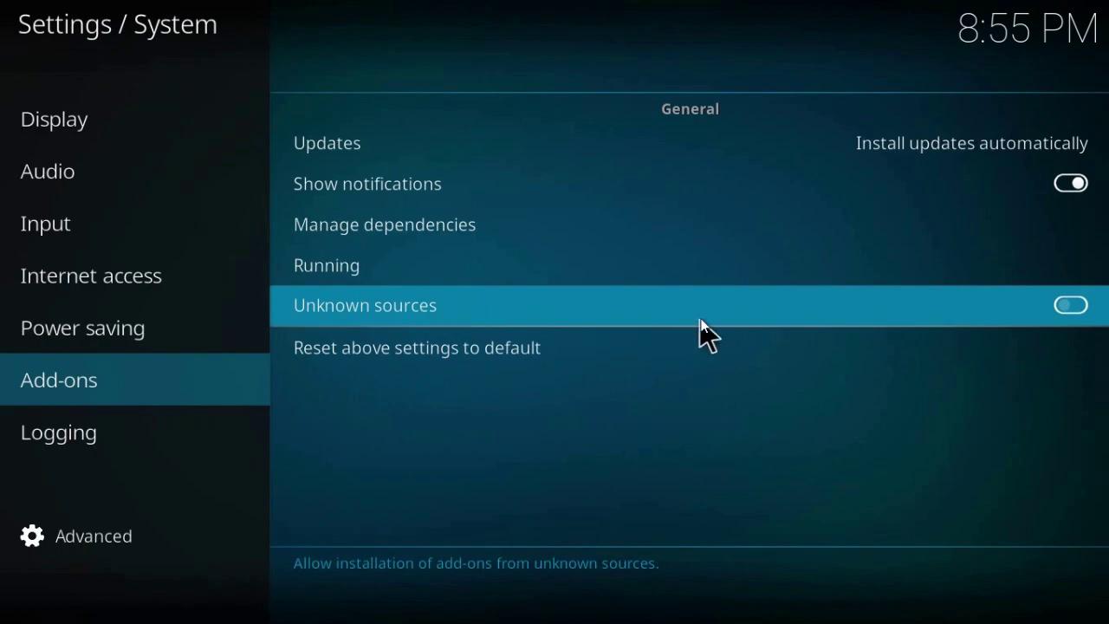
{"action": "left_click", "coordinate": [732, 314]}
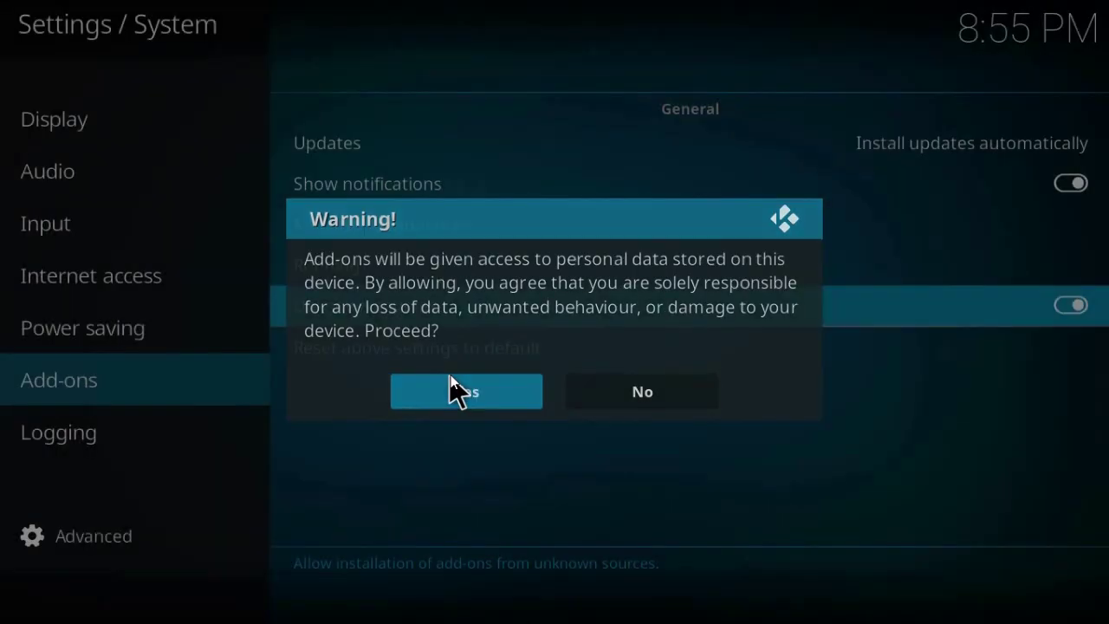
{"action": "left_click", "coordinate": [455, 392]}
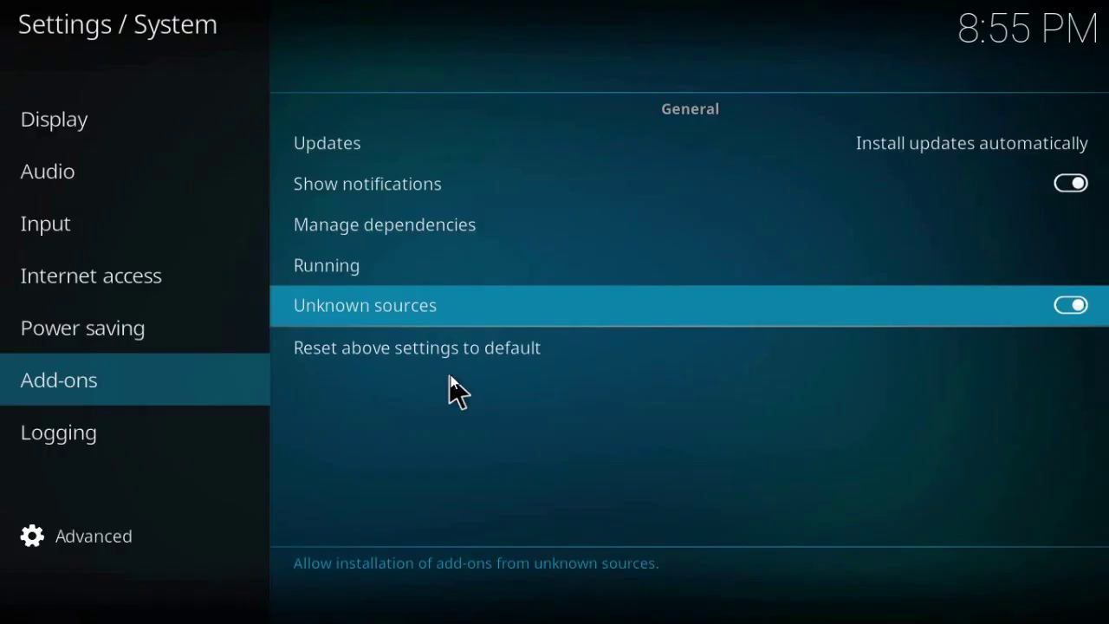
{"action": "key", "text": "BackSpace"}
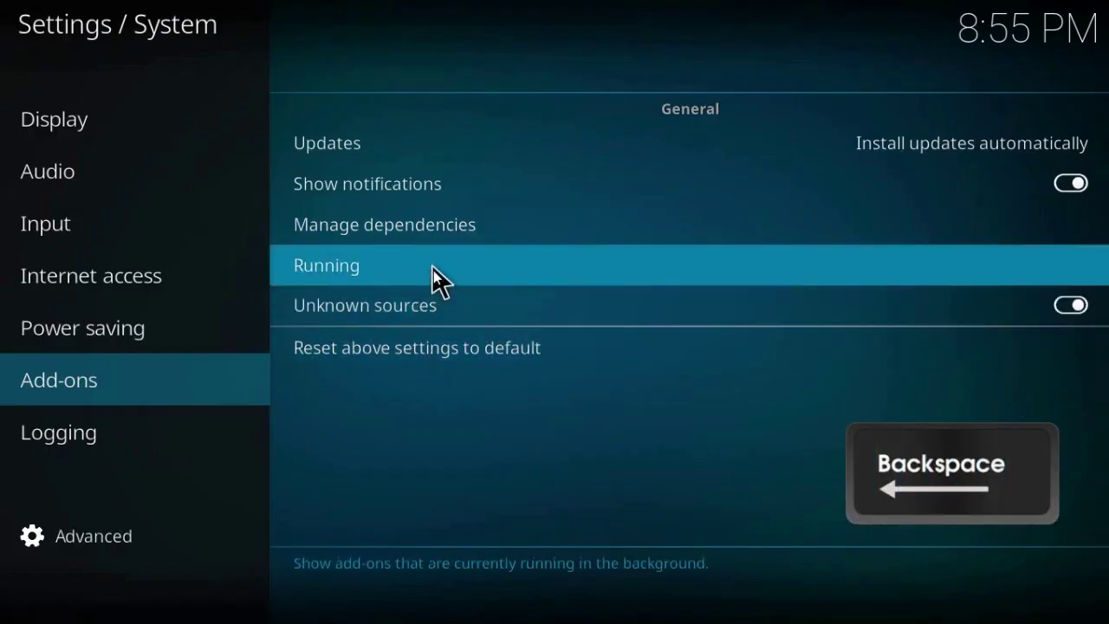
{"action": "key", "text": "BackSpace"}
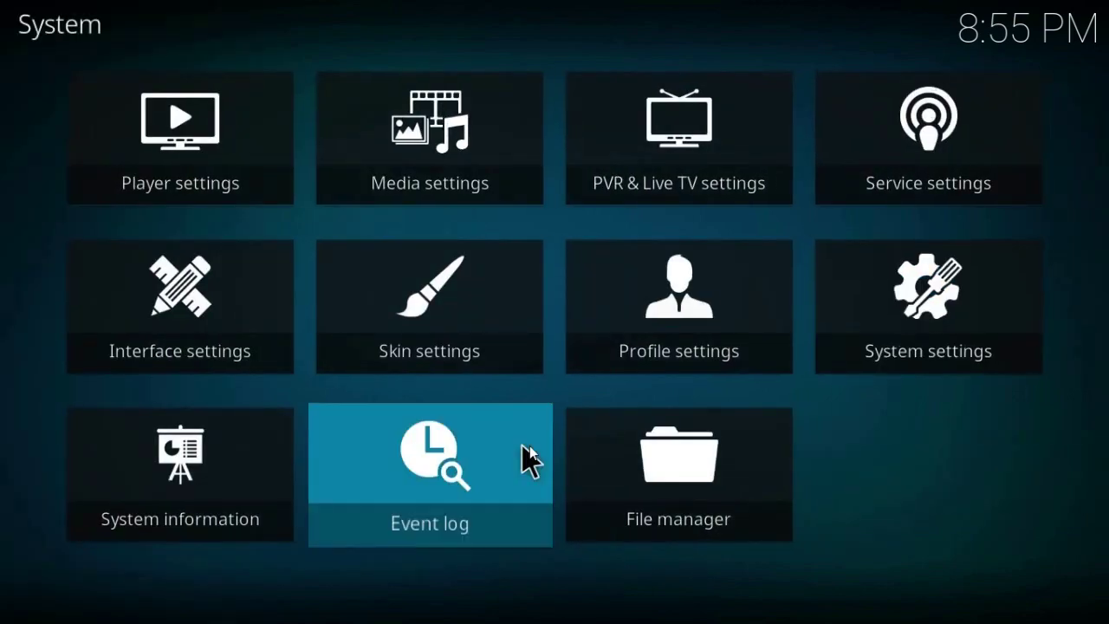
{"action": "left_click", "coordinate": [639, 468]}
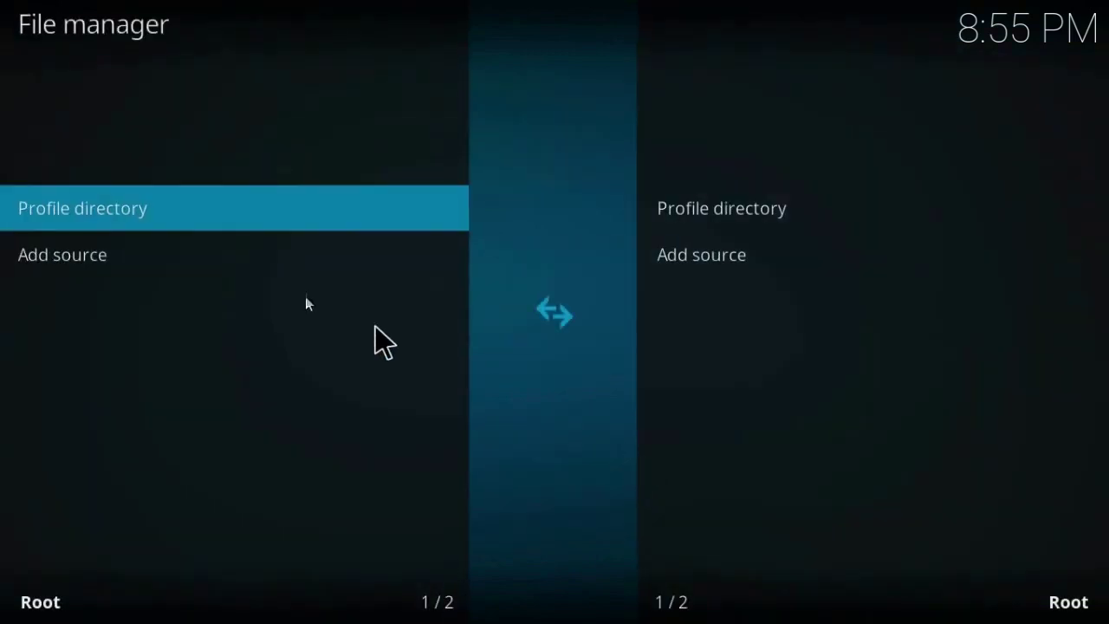
{"action": "left_click", "coordinate": [146, 257]}
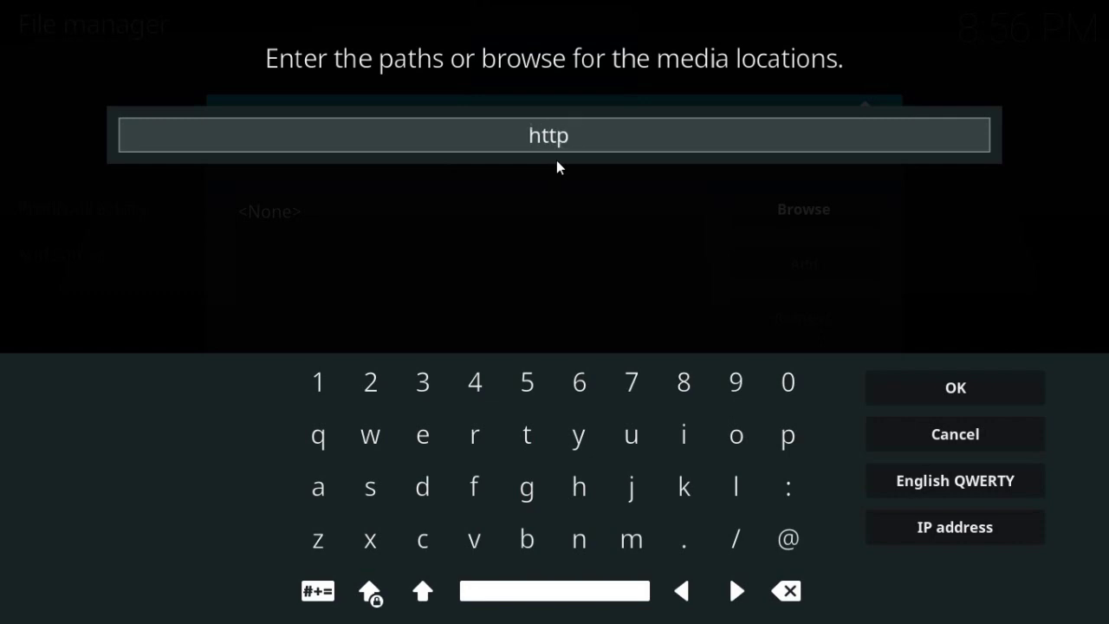
{"action": "type", "text": "//fusion"}
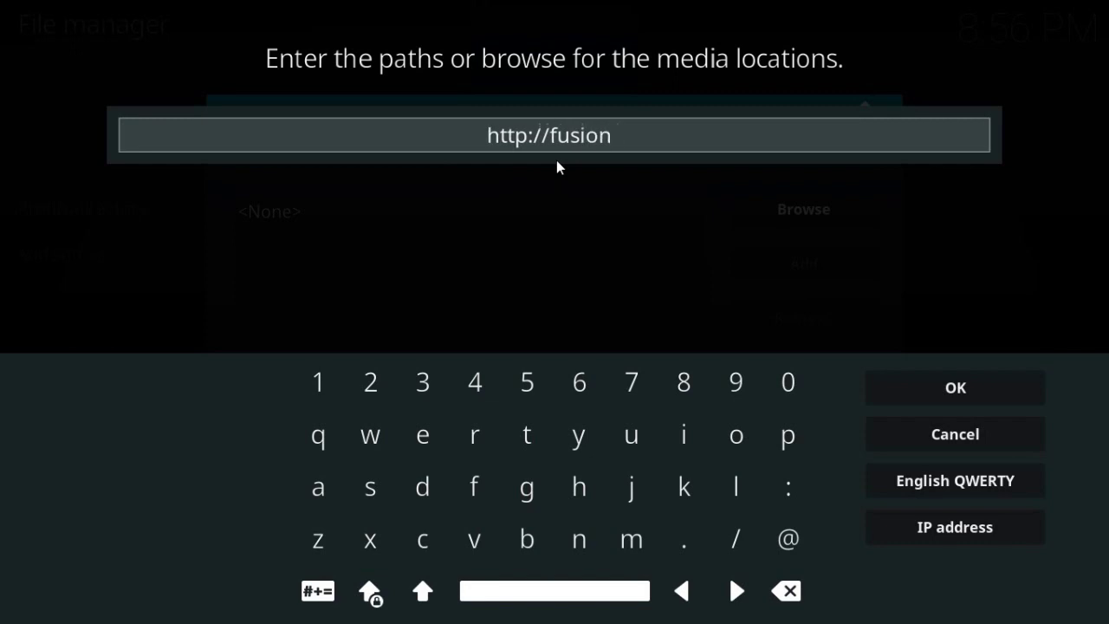
{"action": "type", "text": "."}
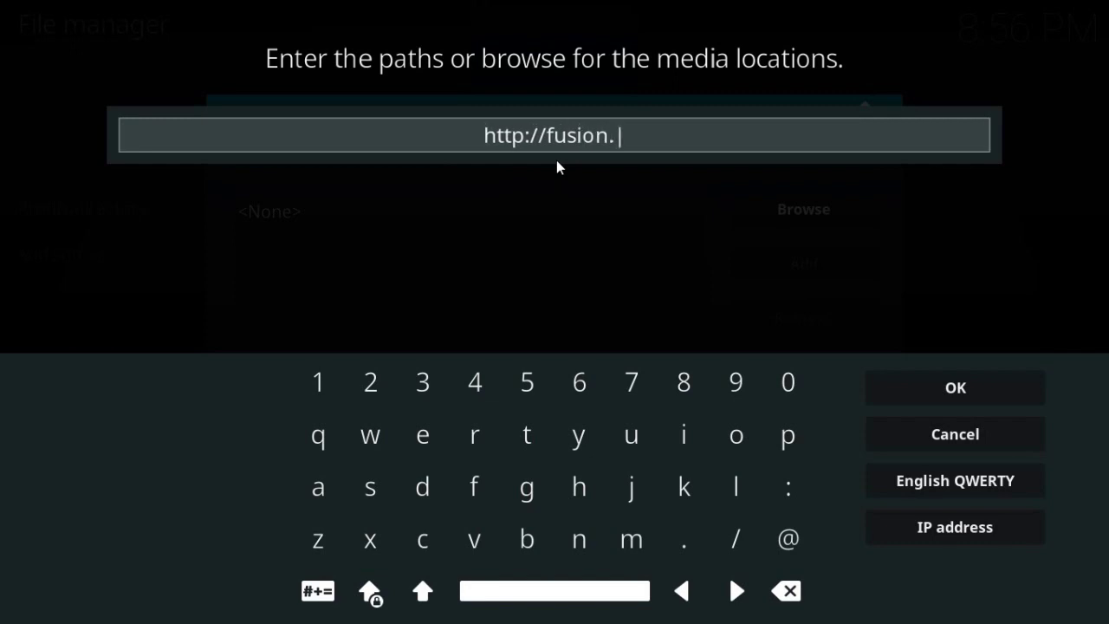
{"action": "type", "text": "tvad"}
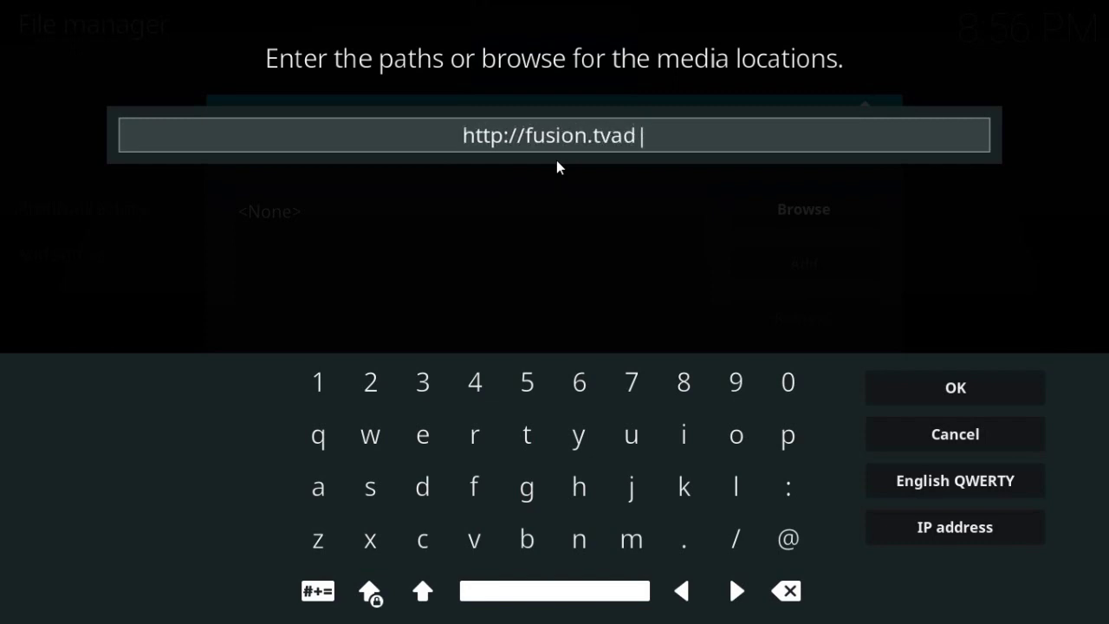
{"action": "type", "text": "dons"}
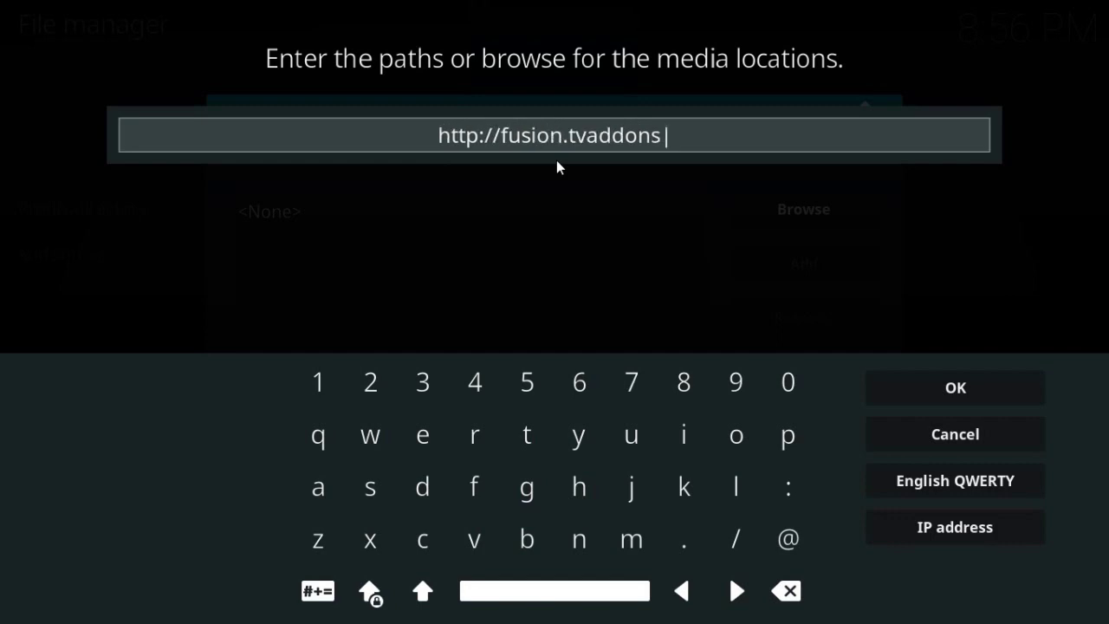
{"action": "type", "text": ".ag"}
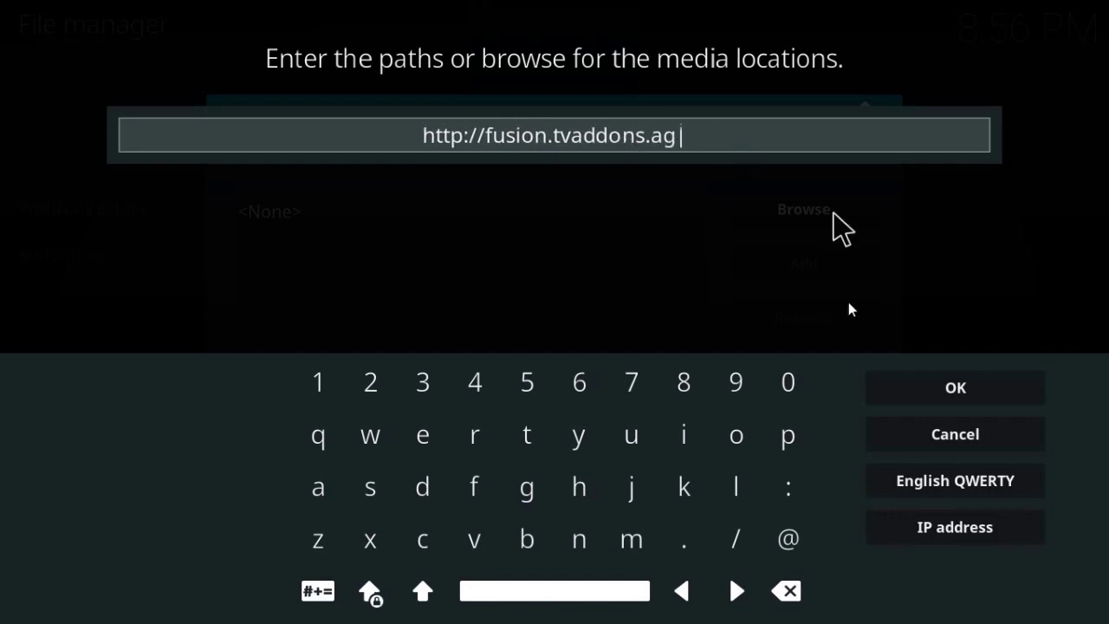
{"action": "left_click", "coordinate": [895, 381]}
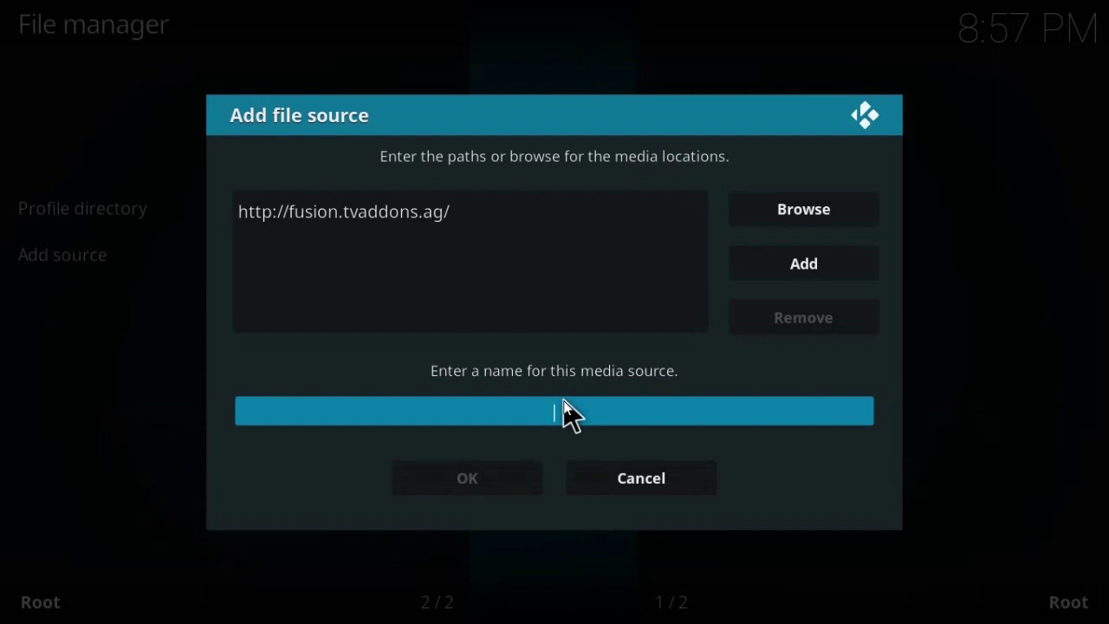
Name the new media source fusion, save it and leave the file manager.
{"action": "type", "text": "fusion"}
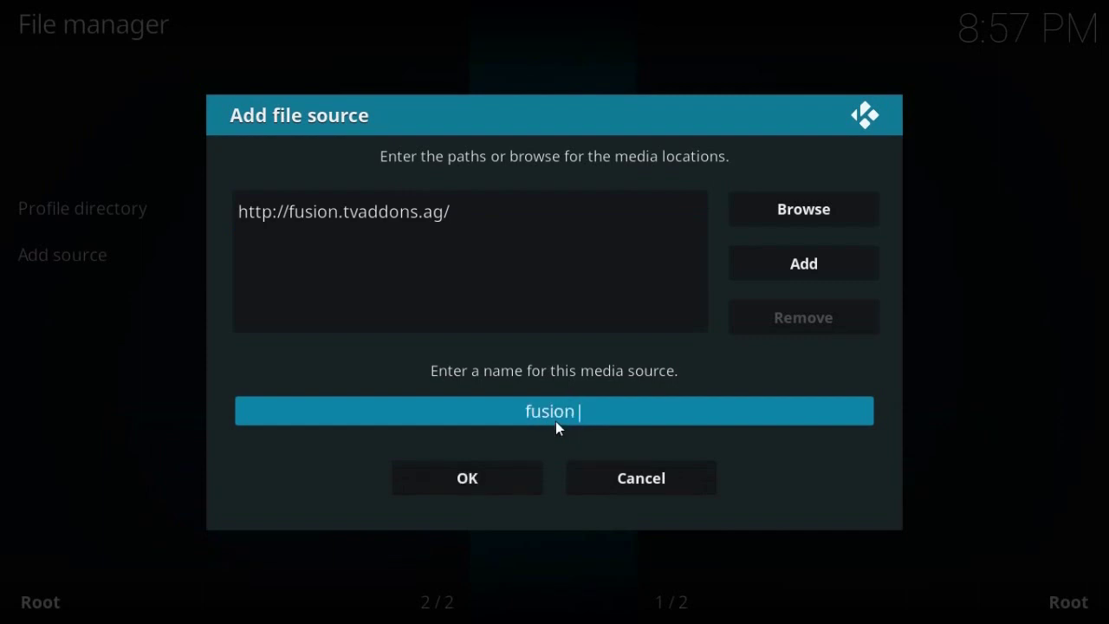
{"action": "left_click", "coordinate": [466, 481]}
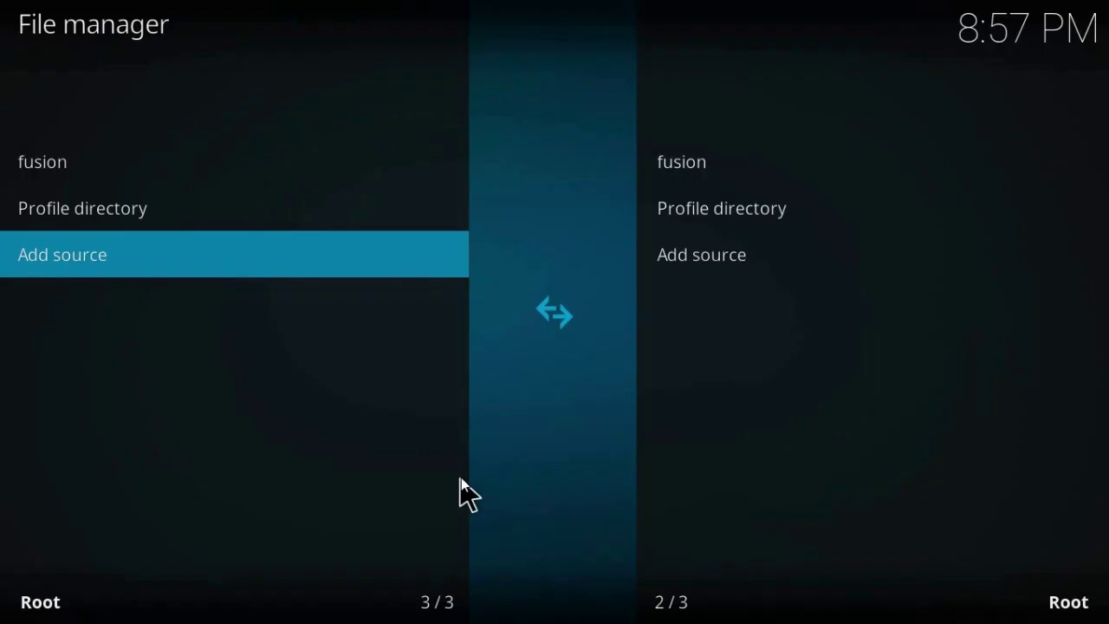
{"action": "key", "text": "BackSpace"}
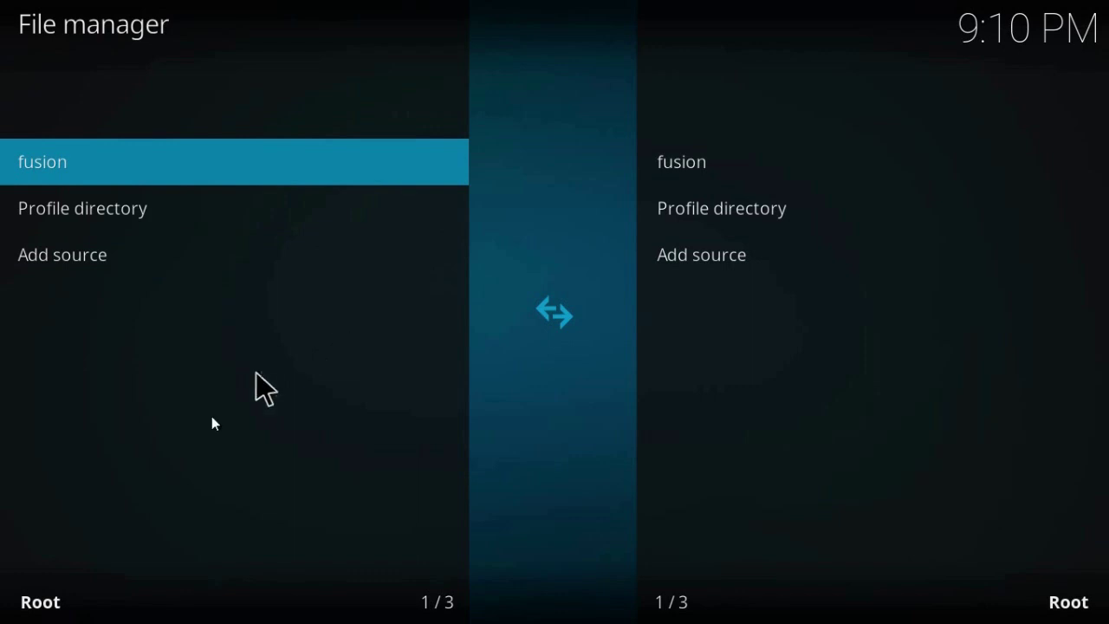
{"action": "key", "text": "BackSpace"}
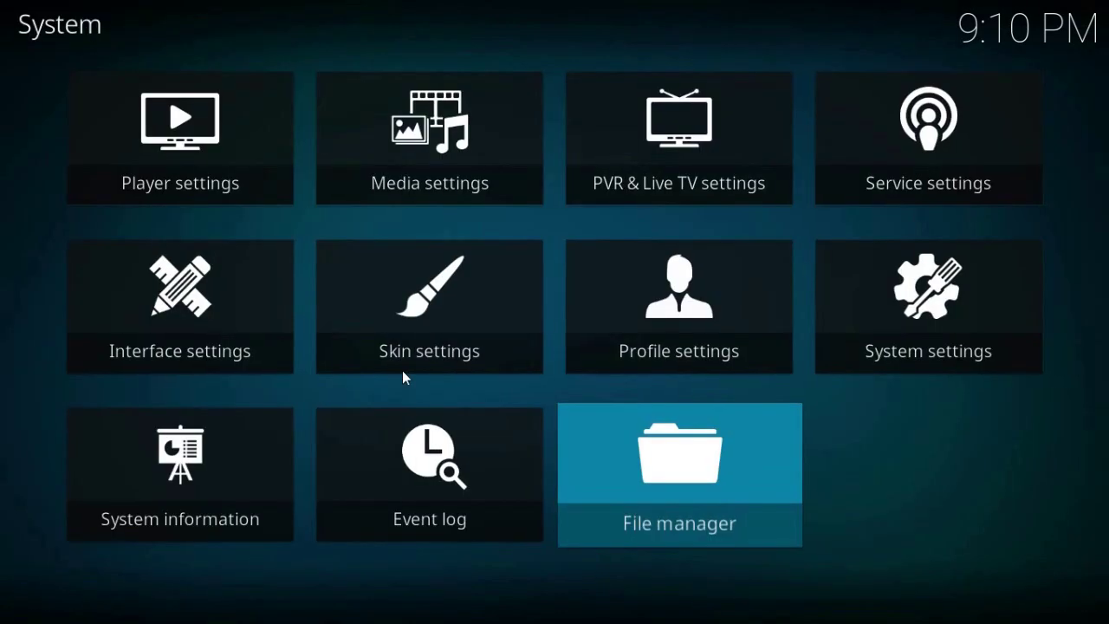
Install plugin.video.hubwizard-1.2.0.zip from the begin-here folder of the fusion source, reaching the add-on browser through the running add-ons list.
{"action": "left_click", "coordinate": [858, 321]}
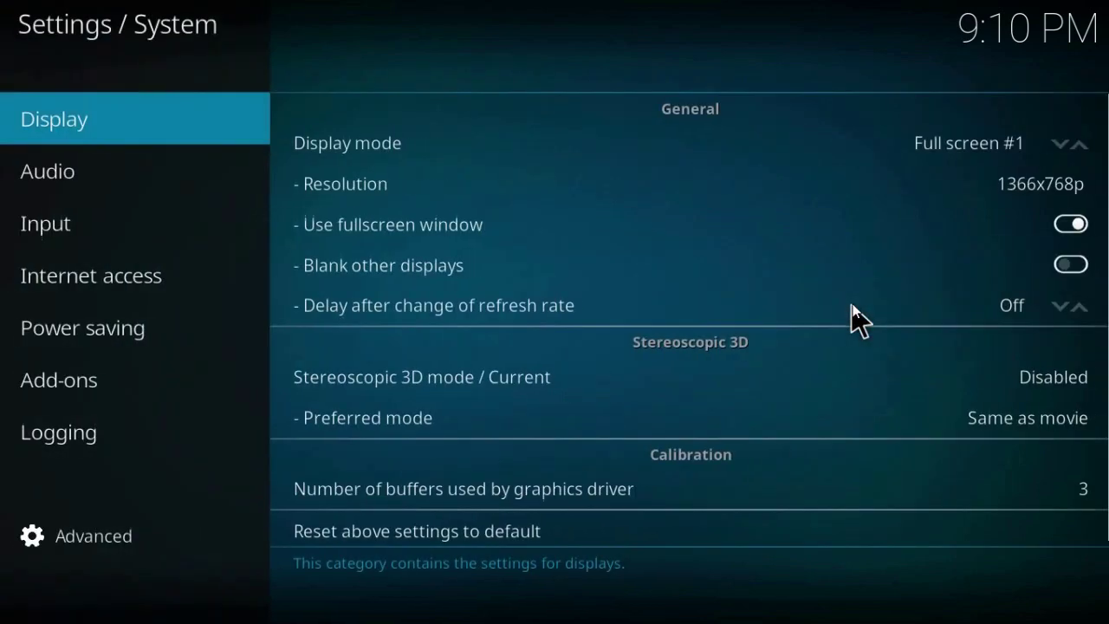
{"action": "mouse_move", "coordinate": [198, 374]}
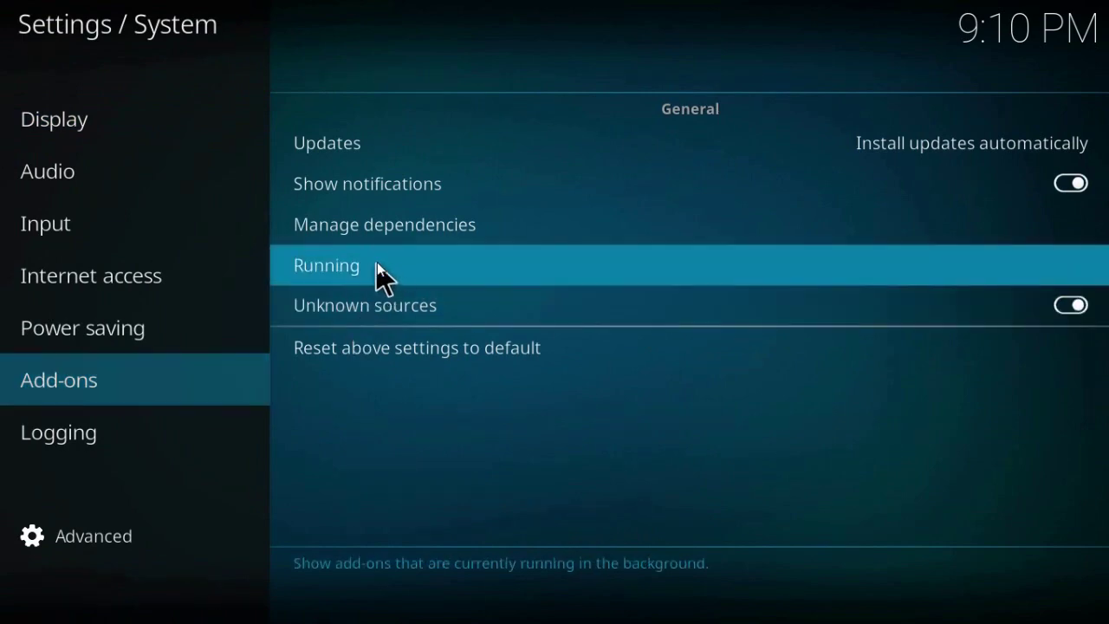
{"action": "left_click", "coordinate": [377, 263]}
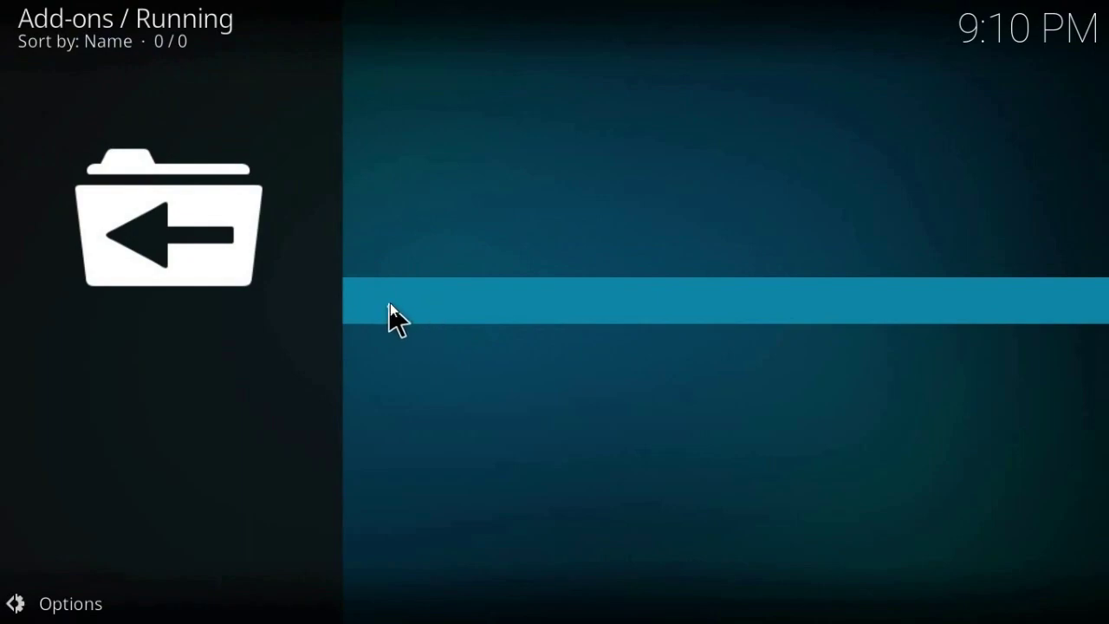
{"action": "left_click", "coordinate": [390, 305]}
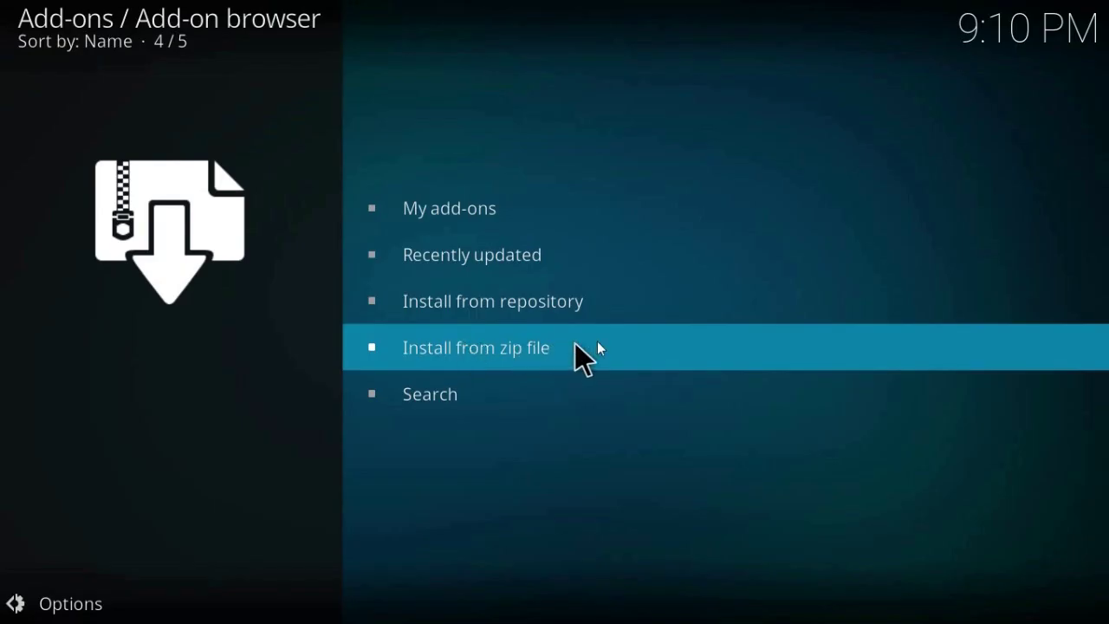
{"action": "left_click", "coordinate": [510, 356]}
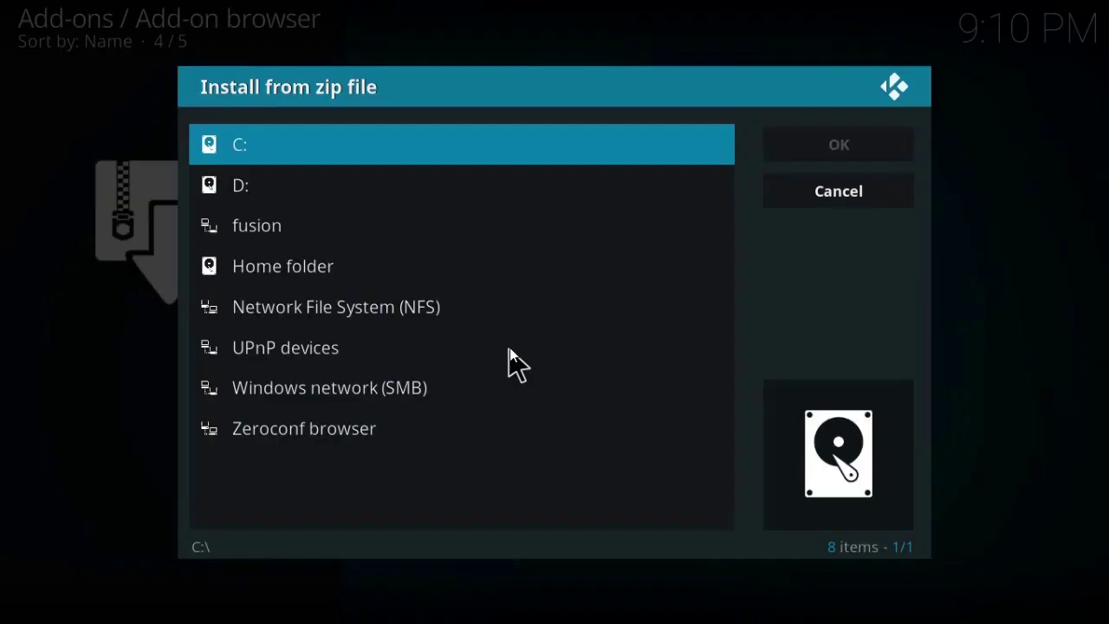
{"action": "left_click", "coordinate": [249, 220]}
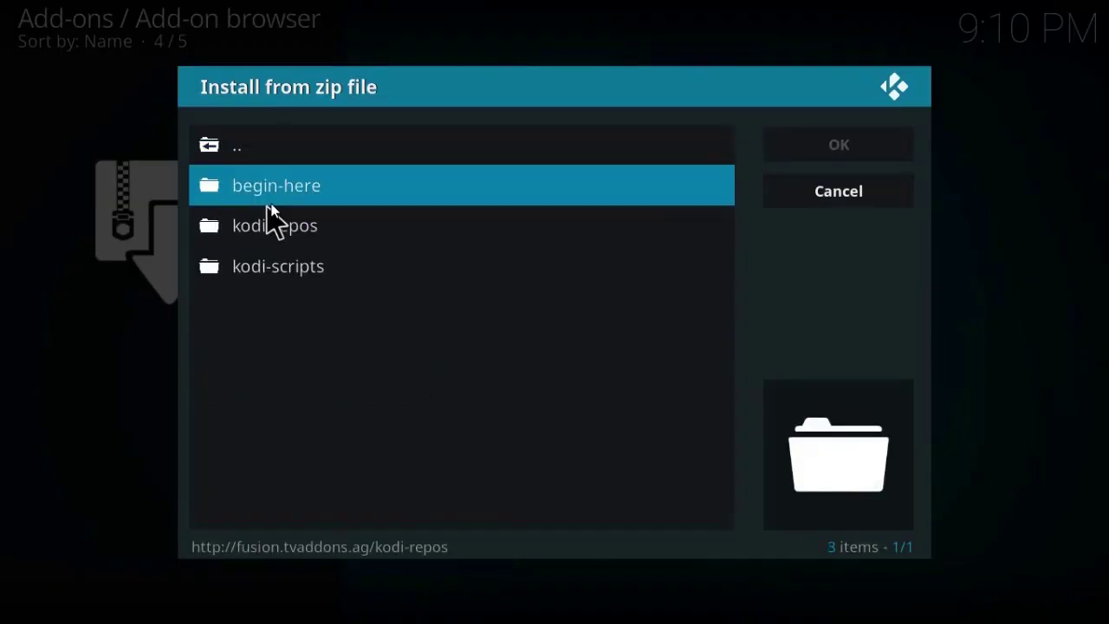
{"action": "left_click", "coordinate": [279, 198]}
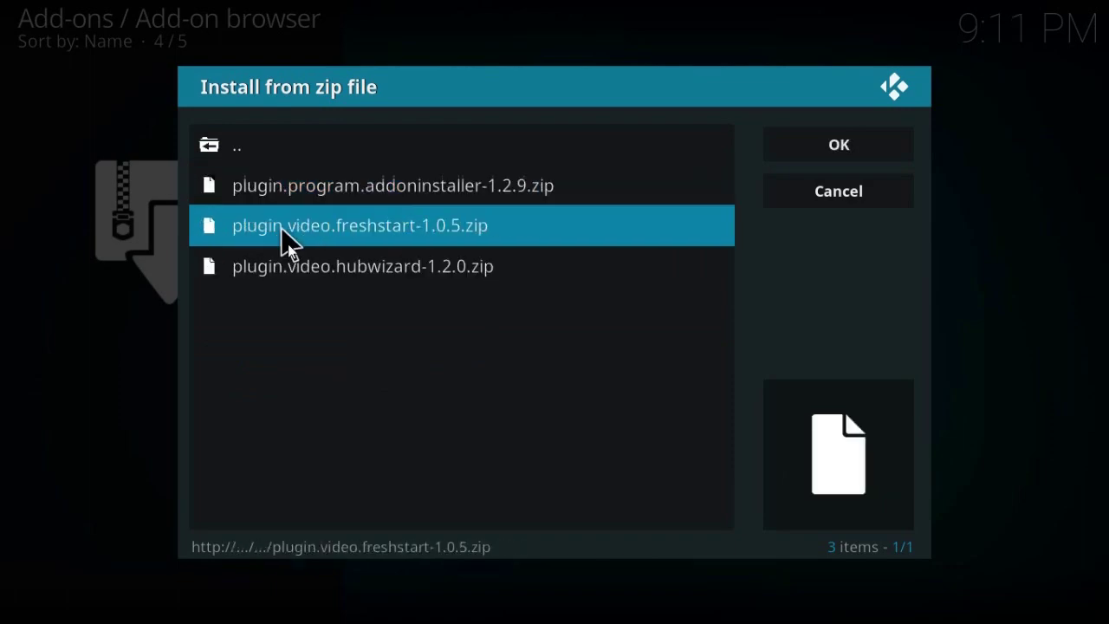
{"action": "left_click", "coordinate": [321, 275]}
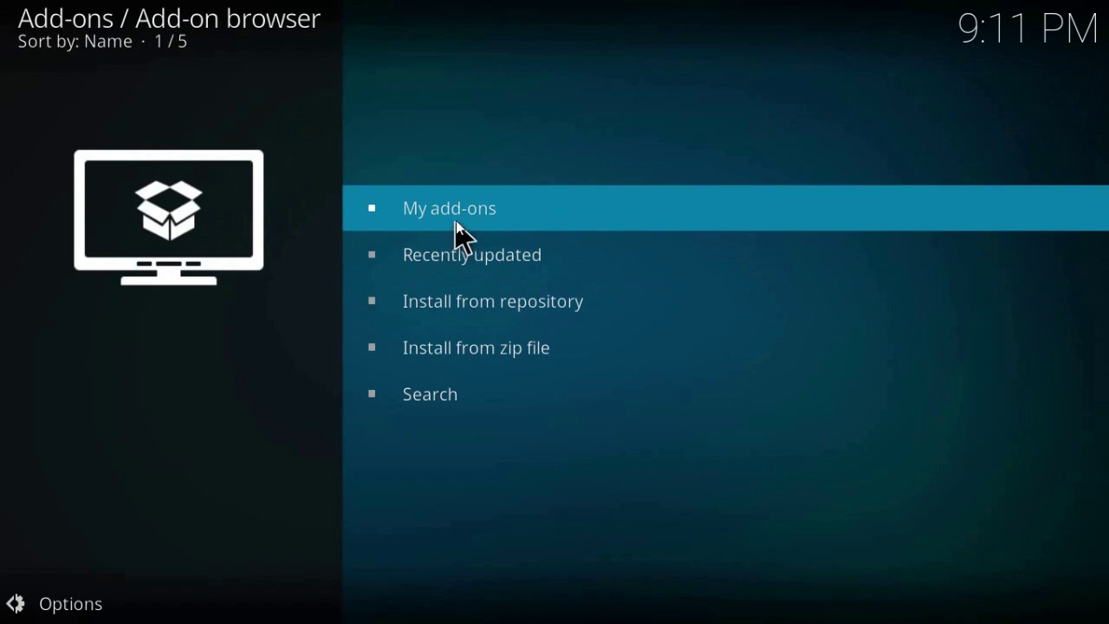
Open the installed Config Wizard add-on from the complete list of my add-ons and launch it.
{"action": "left_click", "coordinate": [457, 222]}
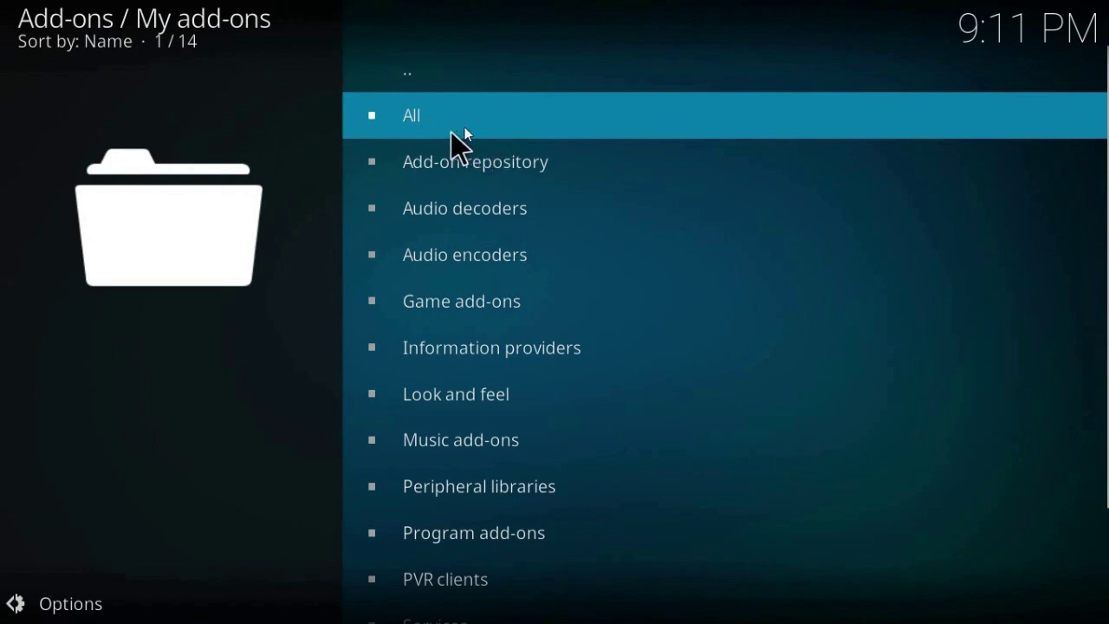
{"action": "left_click", "coordinate": [465, 128]}
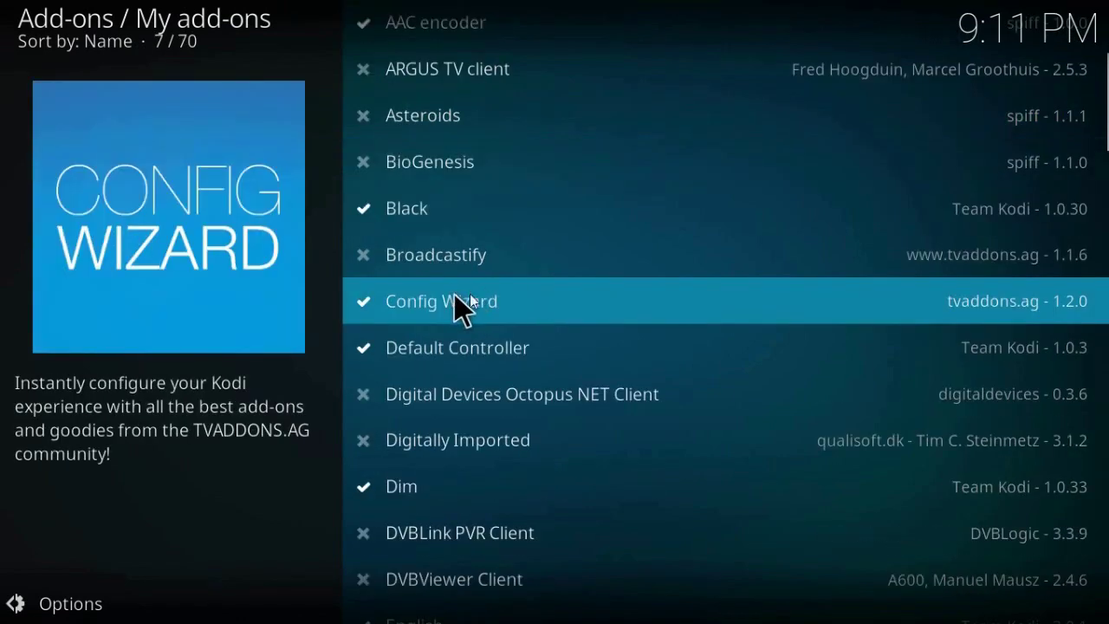
{"action": "left_click", "coordinate": [474, 298]}
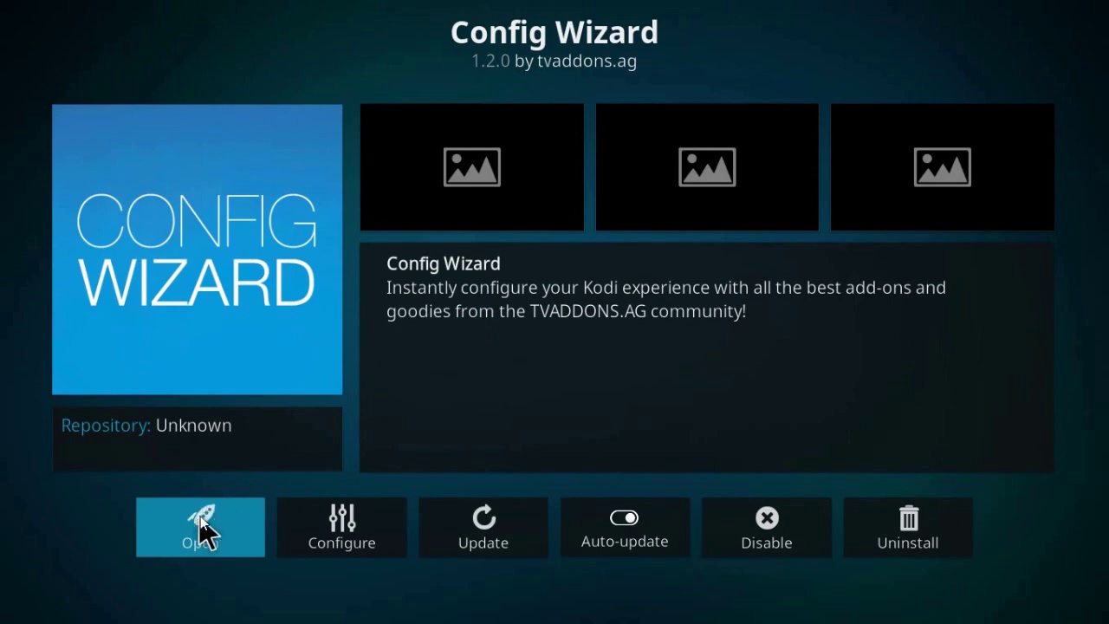
{"action": "left_click", "coordinate": [200, 520]}
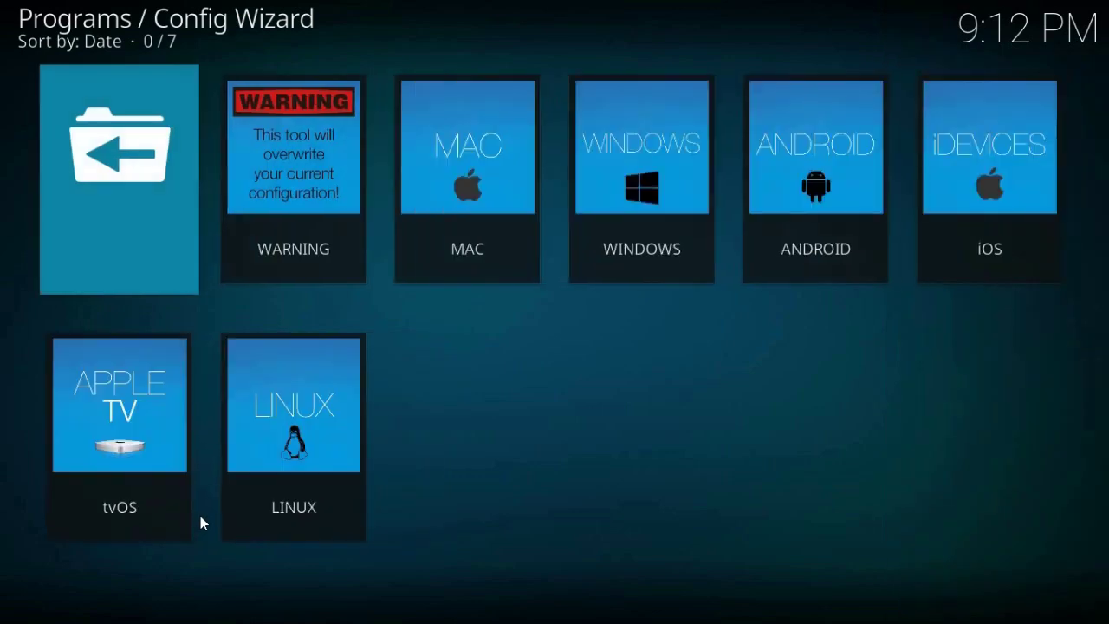
Run the Windows configuration, let TVADDONS.AG customize the add-on selection, acknowledge completion and return to the home screen.
{"action": "left_click", "coordinate": [635, 189]}
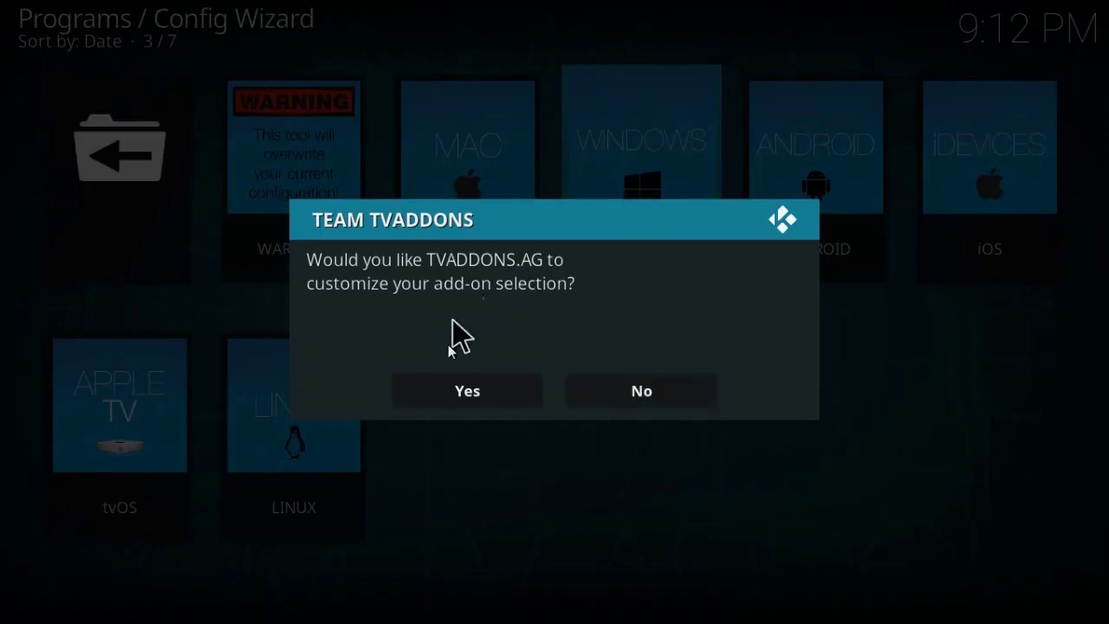
{"action": "left_click", "coordinate": [453, 386]}
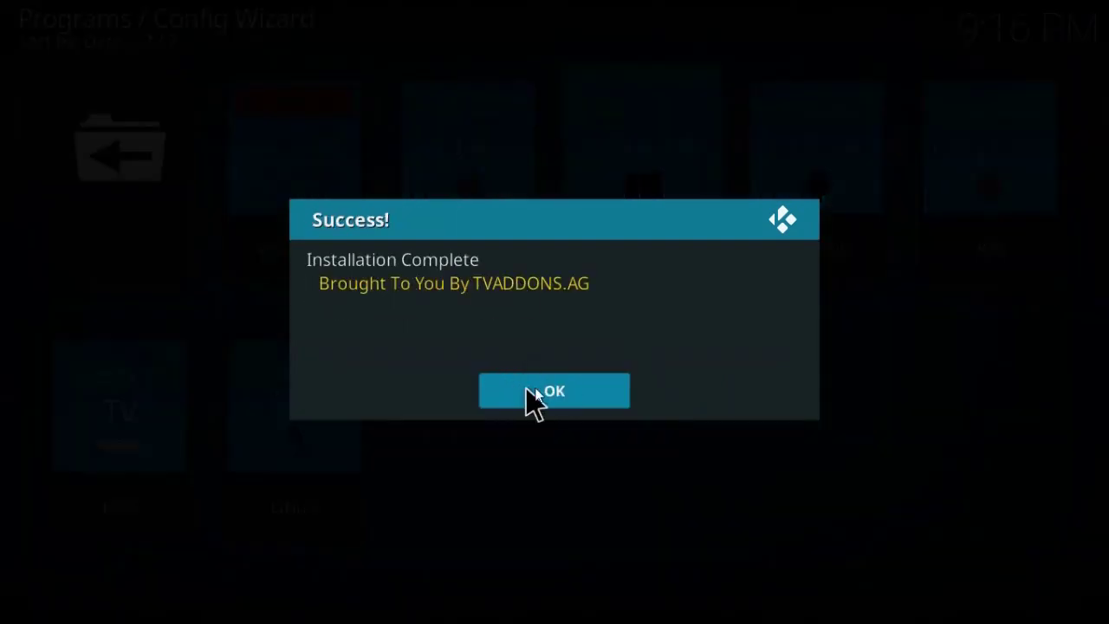
{"action": "left_click", "coordinate": [539, 391]}
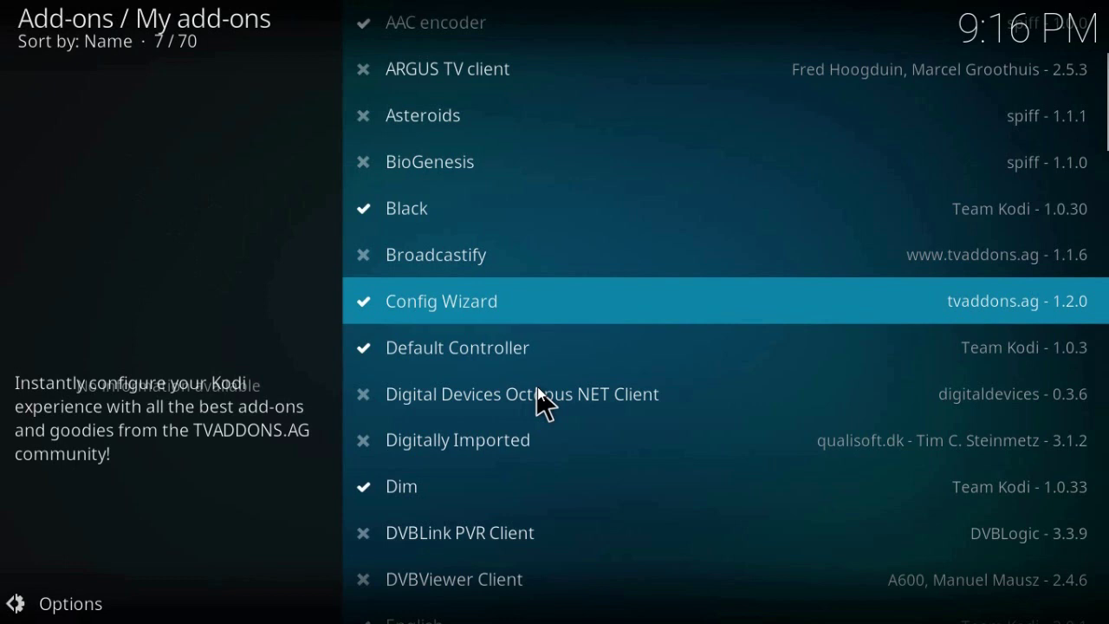
{"action": "key", "text": "Escape"}
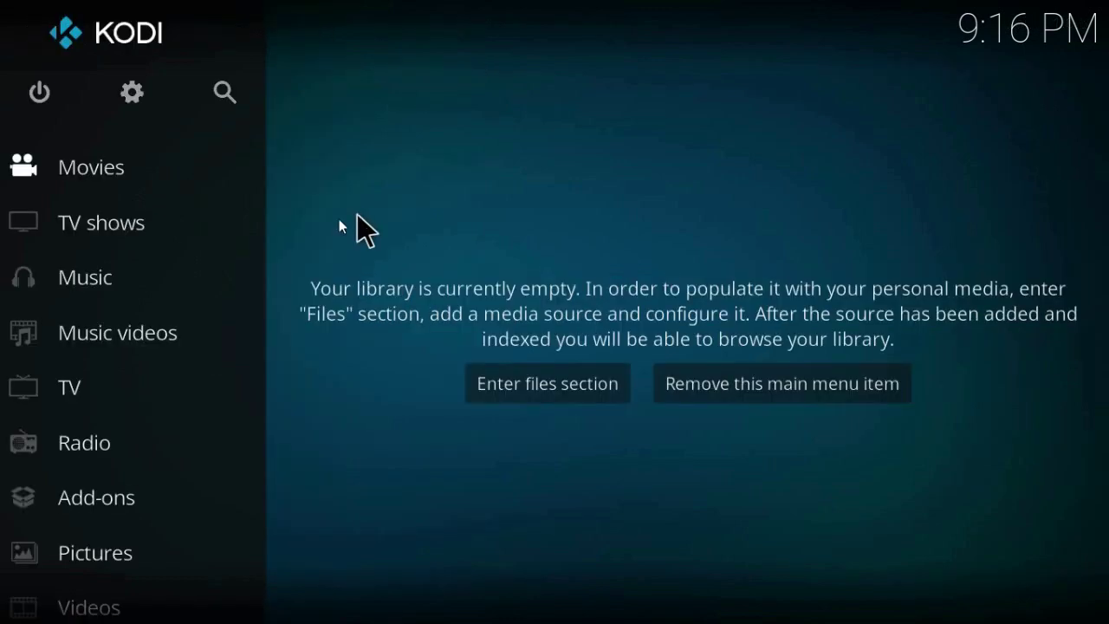
Find Phoenix in the list of installed add-ons and launch it.
{"action": "mouse_move", "coordinate": [152, 515]}
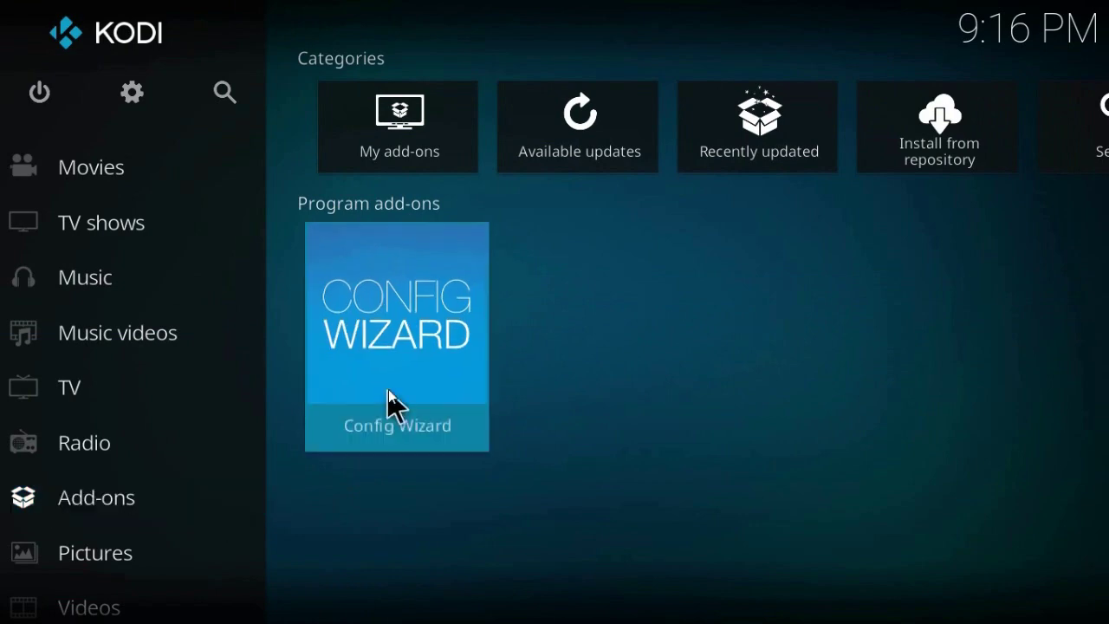
{"action": "left_click", "coordinate": [409, 155]}
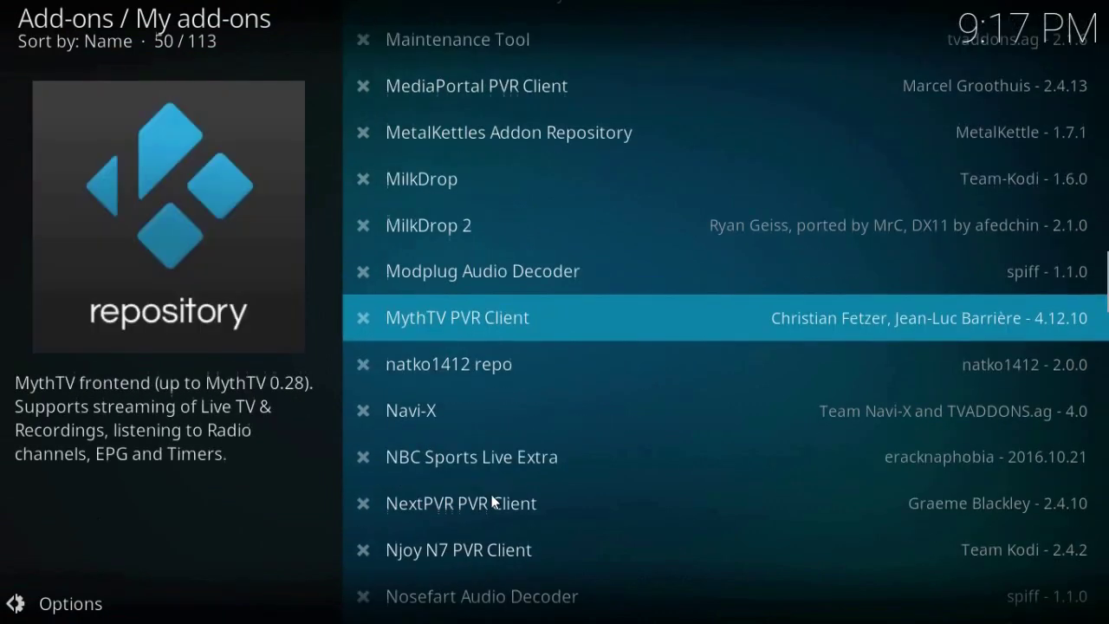
{"action": "scroll", "coordinate": [492, 495], "scroll_direction": "down", "scroll_amount": 4}
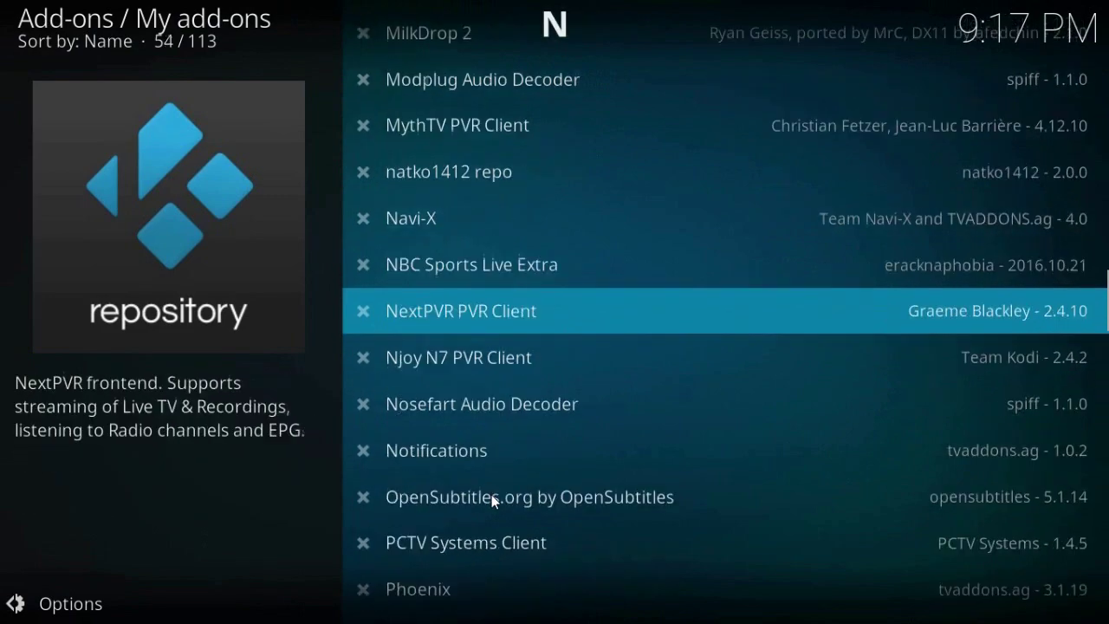
{"action": "scroll", "coordinate": [492, 495], "scroll_direction": "down", "scroll_amount": 5}
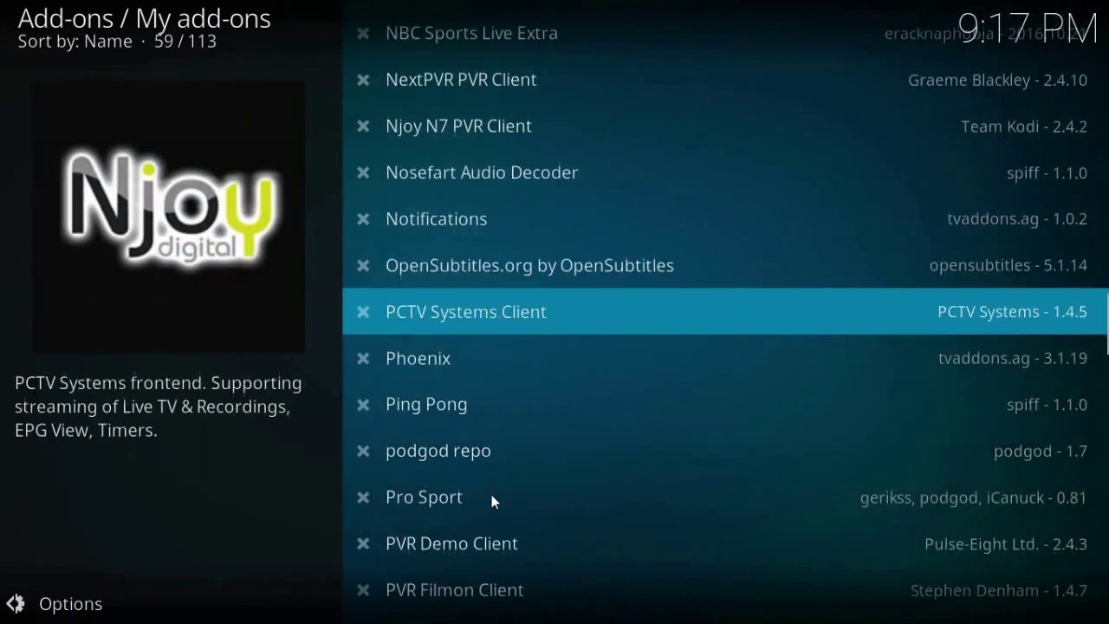
{"action": "scroll", "coordinate": [492, 495], "scroll_direction": "down", "scroll_amount": 1}
{"action": "key", "text": "Return"}
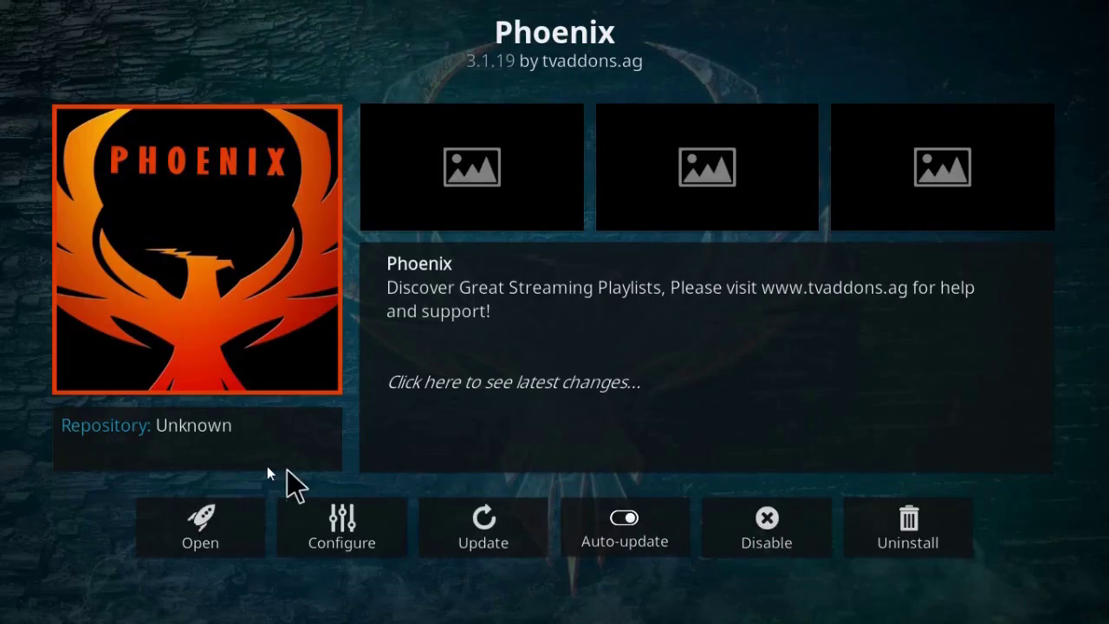
{"action": "left_click", "coordinate": [201, 530]}
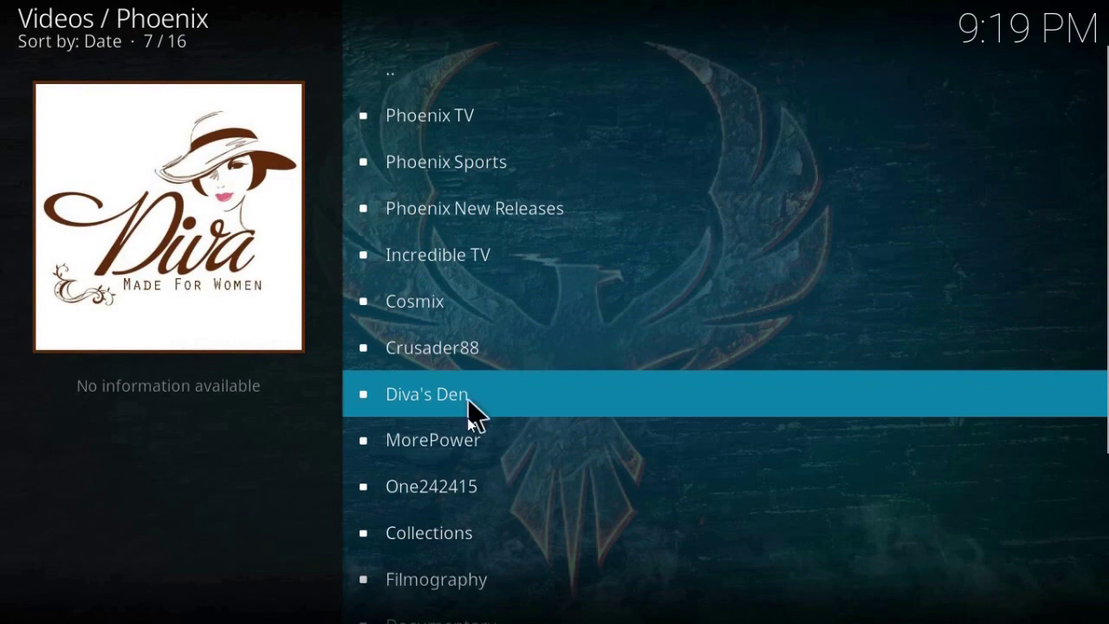
Look through the Phoenix sections and open the Entertainment category of Phoenix TV.
{"action": "scroll", "coordinate": [467, 438], "scroll_direction": "down", "scroll_amount": 2}
{"action": "scroll", "coordinate": [468, 442], "scroll_direction": "down", "scroll_amount": 5}
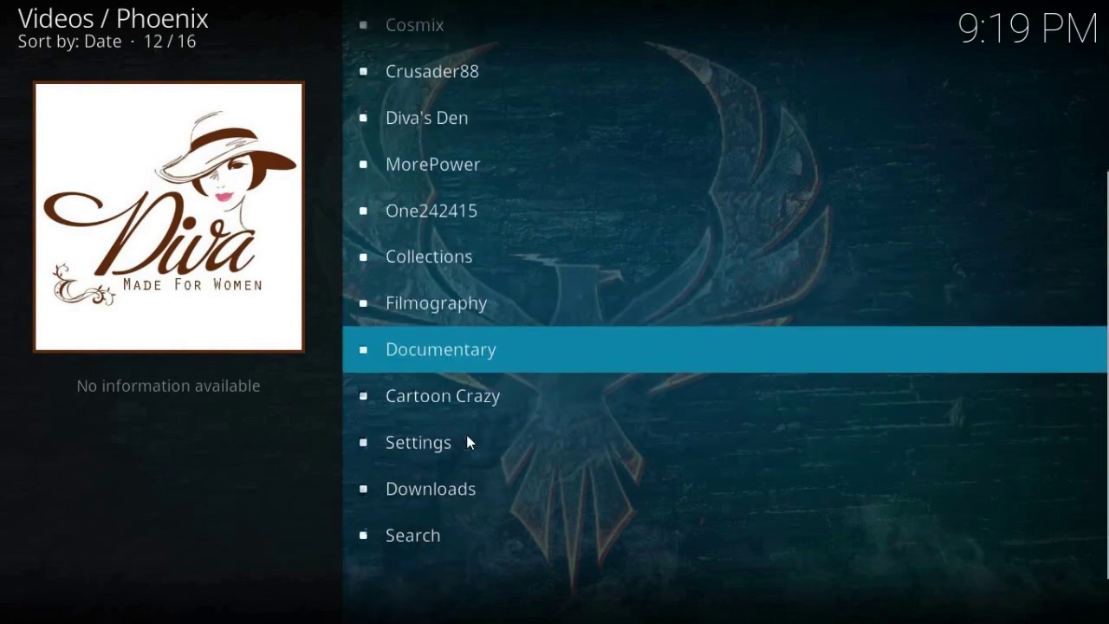
{"action": "scroll", "coordinate": [466, 442], "scroll_direction": "down", "scroll_amount": 3}
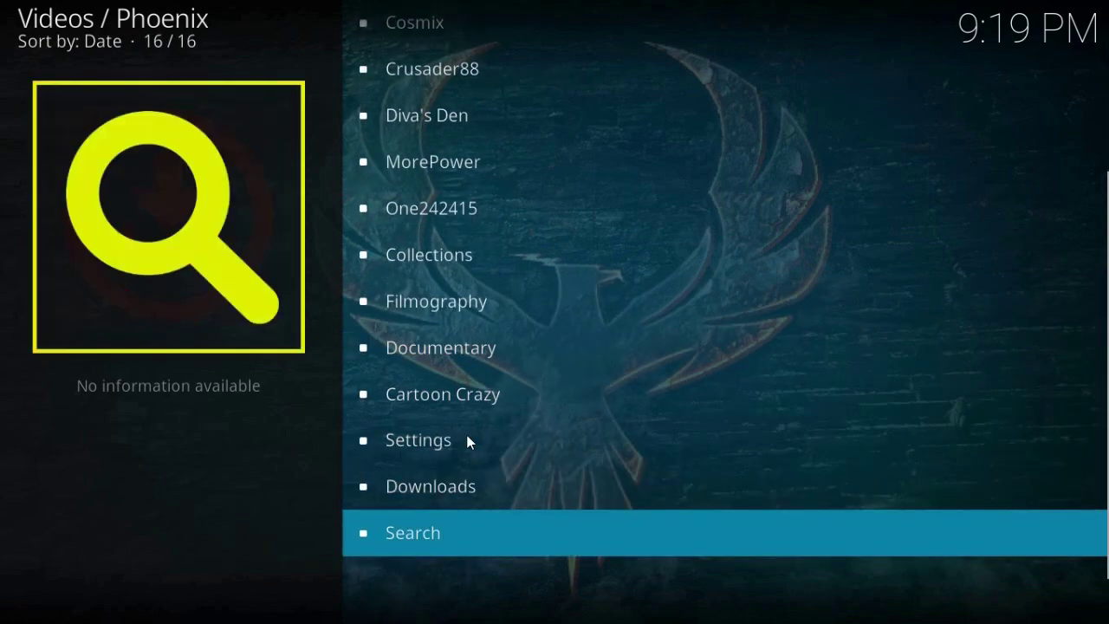
{"action": "left_click", "coordinate": [442, 128]}
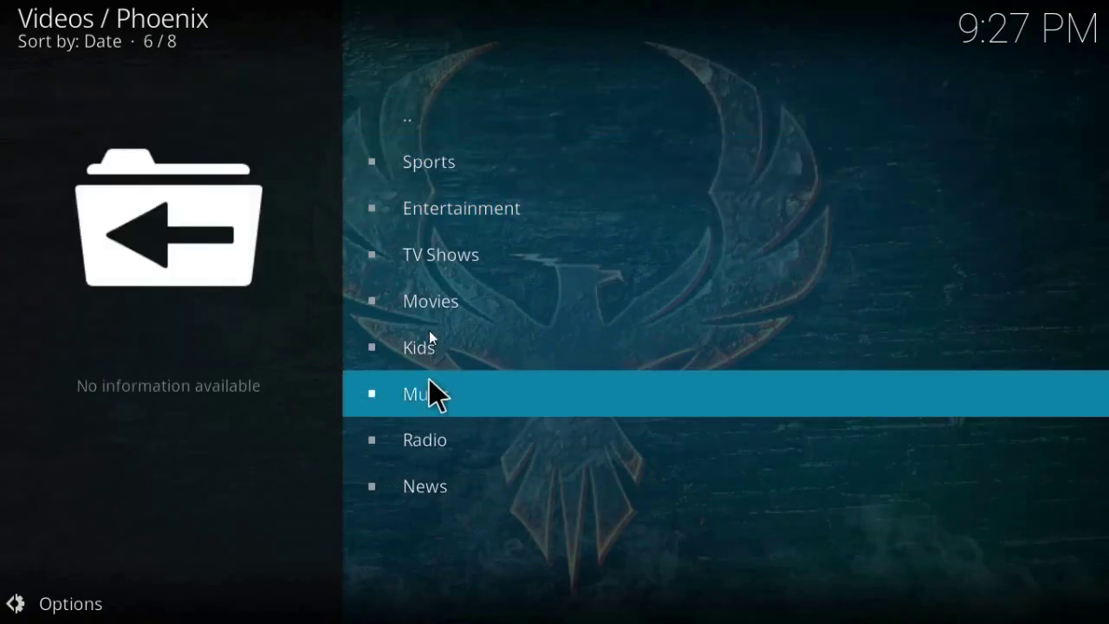
{"action": "left_click", "coordinate": [461, 218]}
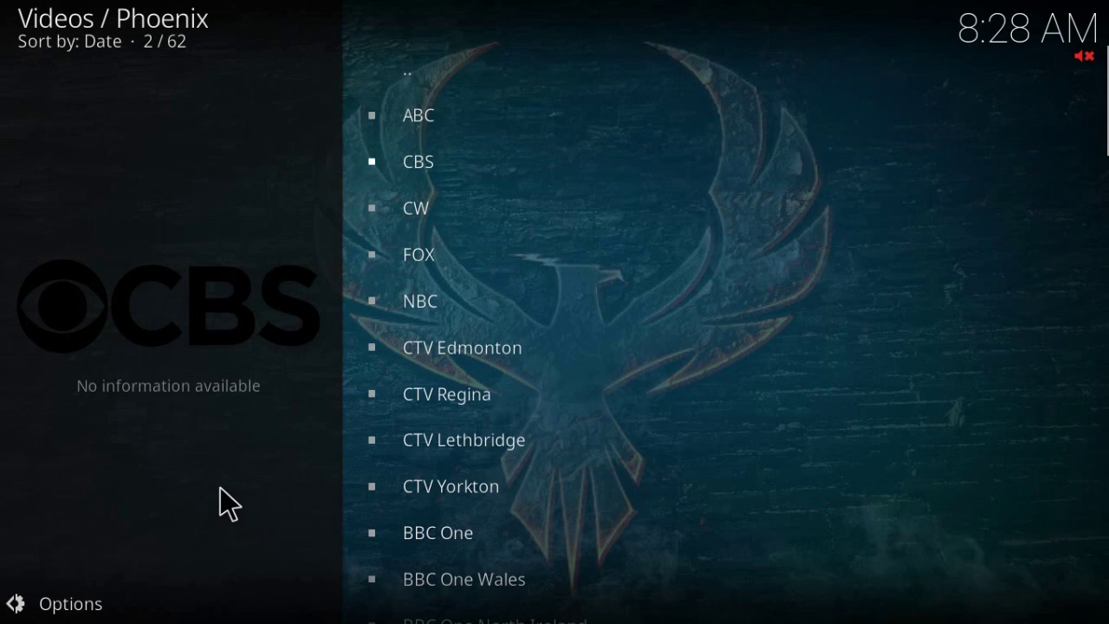
Browse the Entertainment channels and open BBC Two.
{"action": "key", "text": "Down"}
{"action": "key", "text": "Down"}
{"action": "key", "text": "Down"}
{"action": "key", "text": "Down"}
{"action": "key", "text": "Down"}
{"action": "key", "text": "Down"}
{"action": "key", "text": "Down"}
{"action": "key", "text": "Down"}
{"action": "key", "text": "Down"}
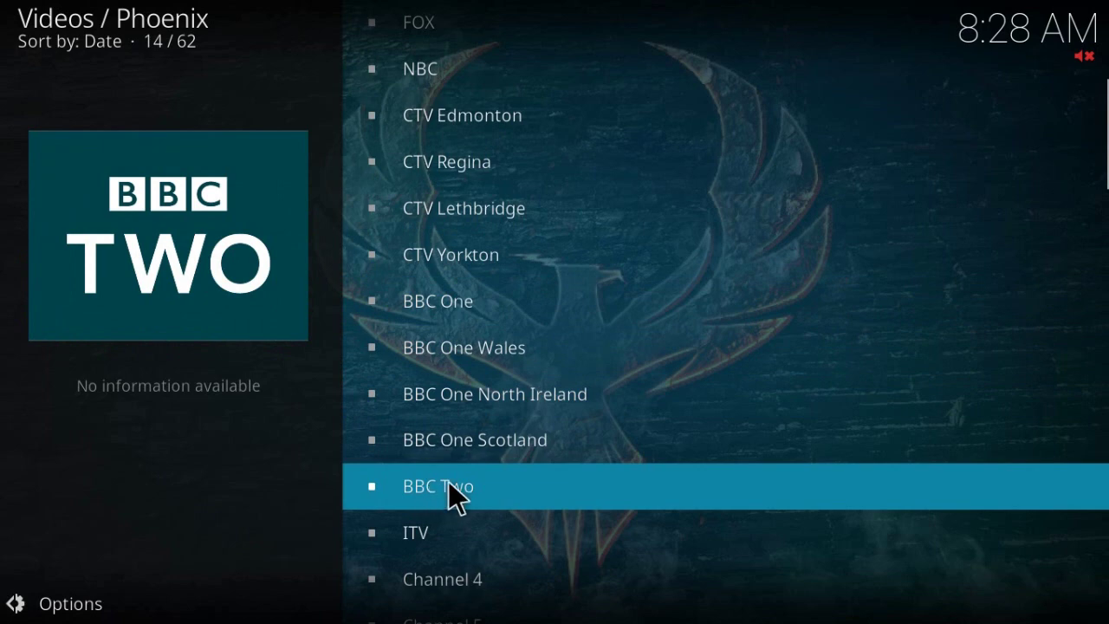
{"action": "left_click", "coordinate": [448, 482]}
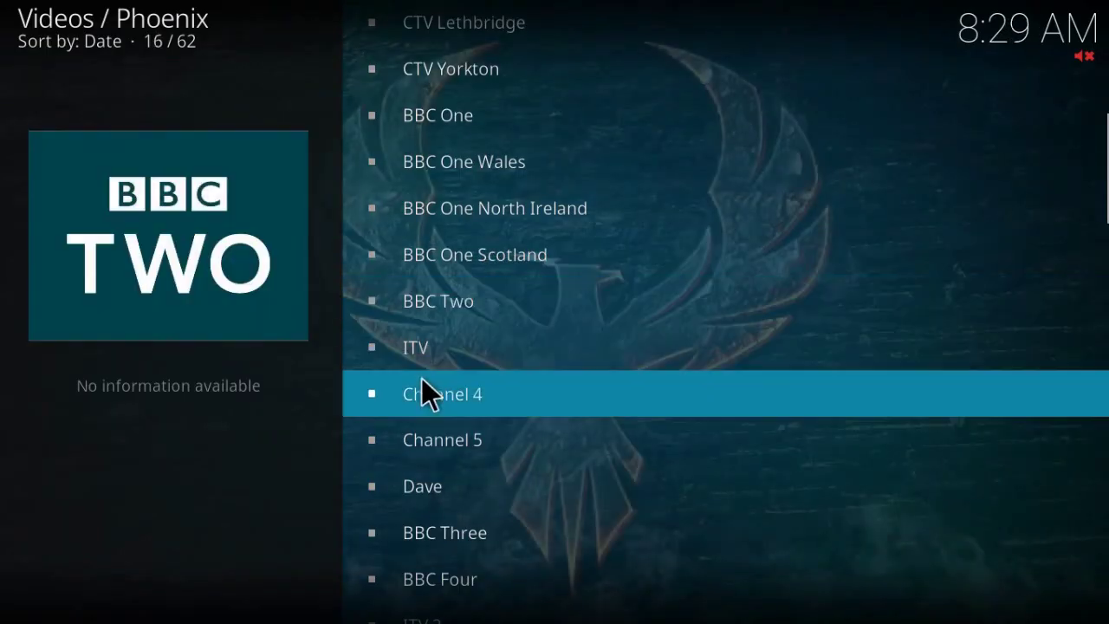
Browse further down the Entertainment channels and open Discovery Channel.
{"action": "key", "text": "Down"}
{"action": "key", "text": "Down"}
{"action": "key", "text": "Down"}
{"action": "key", "text": "Down"}
{"action": "key", "text": "Down"}
{"action": "key", "text": "Down"}
{"action": "key", "text": "Down"}
{"action": "key", "text": "Down"}
{"action": "key", "text": "Down"}
{"action": "key", "text": "Down"}
{"action": "key", "text": "Down"}
{"action": "key", "text": "Down"}
{"action": "key", "text": "Down"}
{"action": "key", "text": "Down"}
{"action": "key", "text": "Down"}
{"action": "key", "text": "Down"}
{"action": "key", "text": "Down"}
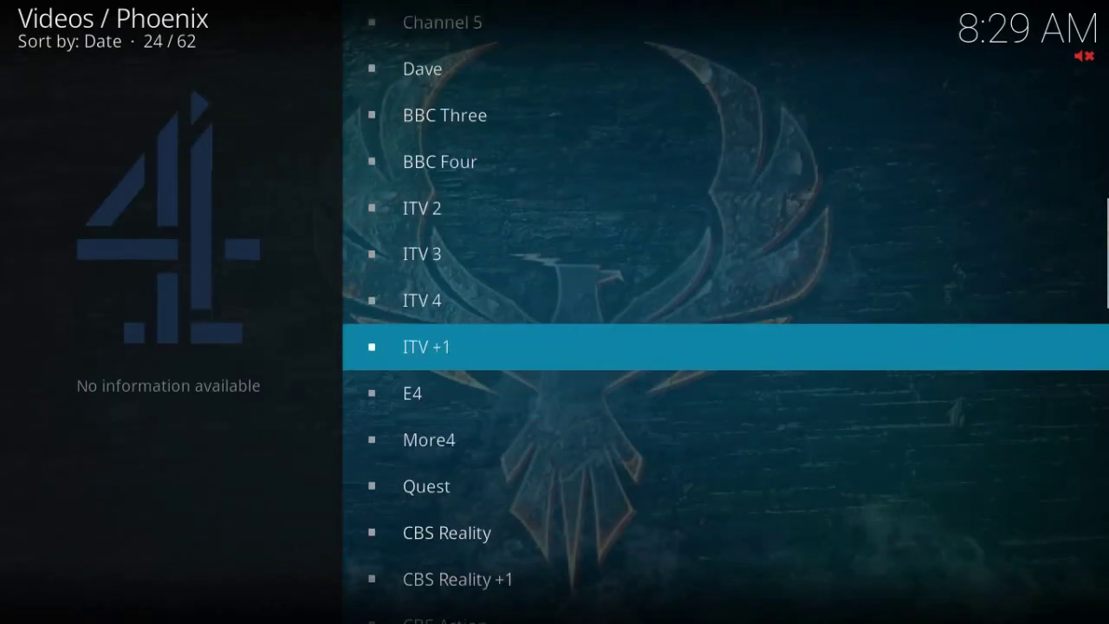
{"action": "key", "text": "Down"}
{"action": "key", "text": "Down"}
{"action": "key", "text": "Down"}
{"action": "key", "text": "Down"}
{"action": "key", "text": "Down"}
{"action": "key", "text": "Down"}
{"action": "key", "text": "Down"}
{"action": "key", "text": "Down"}
{"action": "key", "text": "Down"}
{"action": "key", "text": "Down"}
{"action": "key", "text": "Down"}
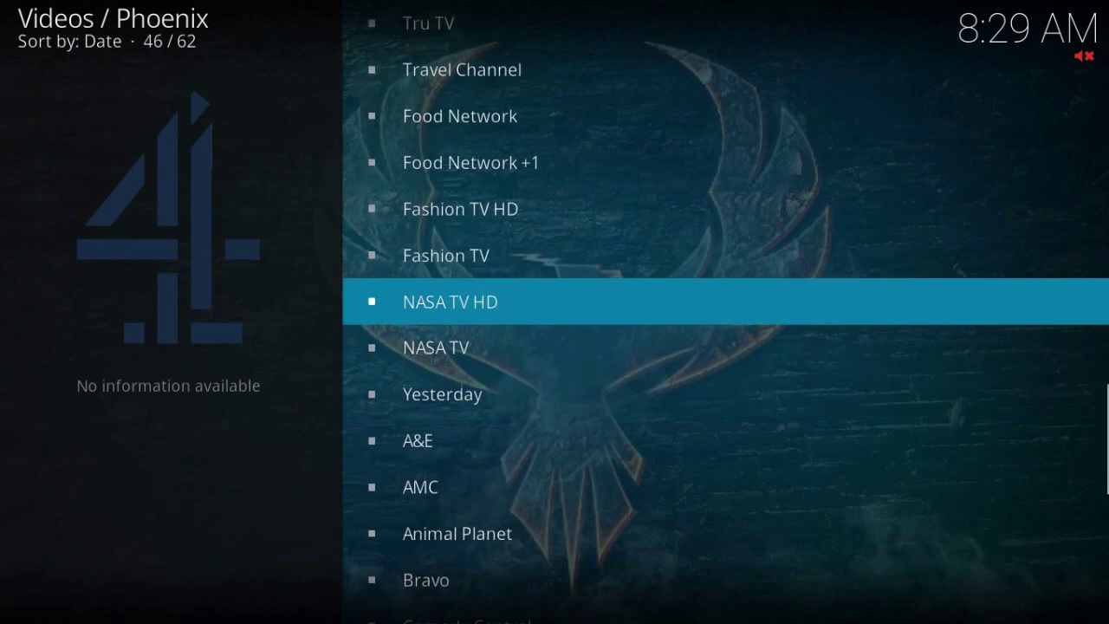
{"action": "key", "text": "Down"}
{"action": "key", "text": "Down"}
{"action": "key", "text": "Down"}
{"action": "key", "text": "Down"}
{"action": "key", "text": "Down"}
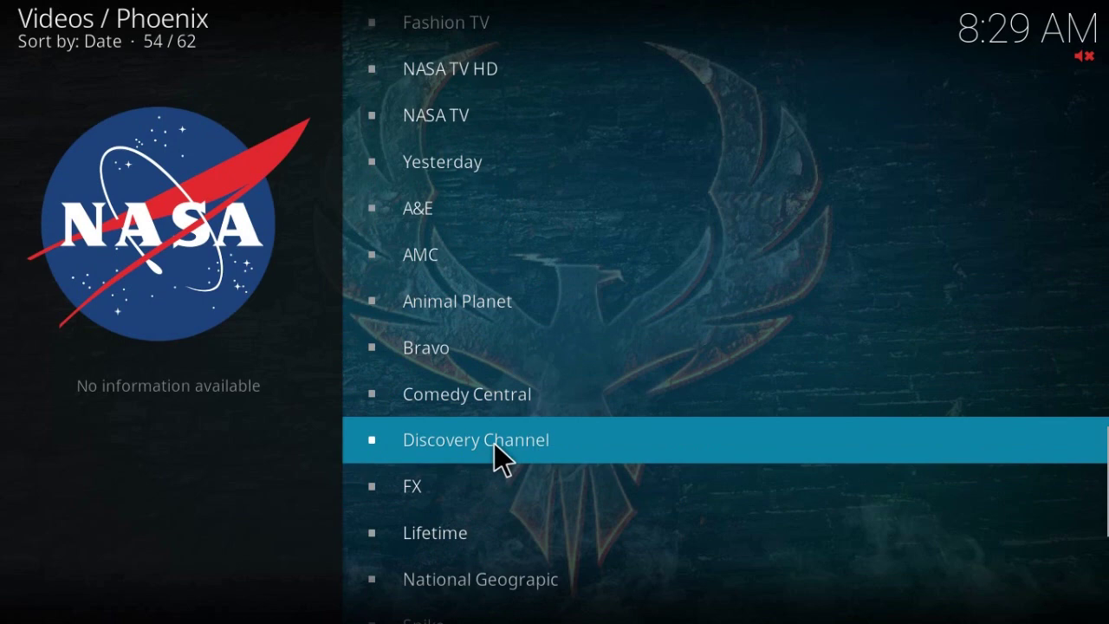
{"action": "left_click", "coordinate": [494, 443]}
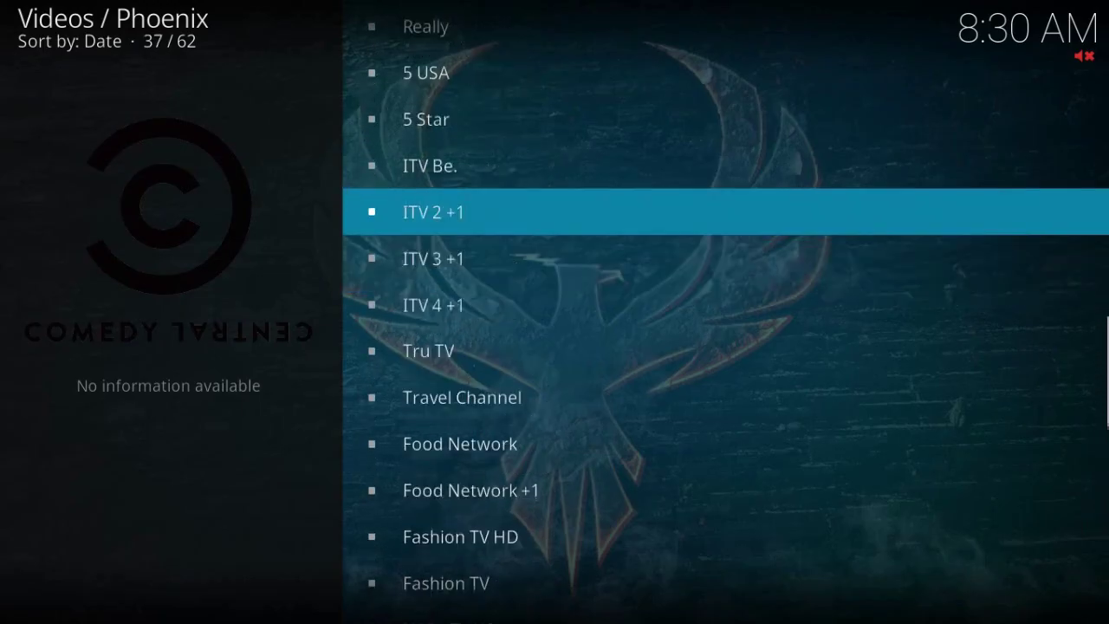
Go back up through the Entertainment channels and return from Phoenix TV to the main Phoenix section list.
{"action": "key", "text": "Up"}
{"action": "key", "text": "Up"}
{"action": "key", "text": "Up"}
{"action": "key", "text": "Up"}
{"action": "key", "text": "Up"}
{"action": "key", "text": "Up"}
{"action": "key", "text": "Up"}
{"action": "key", "text": "Up"}
{"action": "key", "text": "Up"}
{"action": "key", "text": "Up"}
{"action": "key", "text": "Up"}
{"action": "key", "text": "Up"}
{"action": "key", "text": "Up"}
{"action": "key", "text": "Up"}
{"action": "key", "text": "Up"}
{"action": "key", "text": "Up"}
{"action": "key", "text": "Up"}
{"action": "key", "text": "Up"}
{"action": "key", "text": "Up"}
{"action": "key", "text": "Up"}
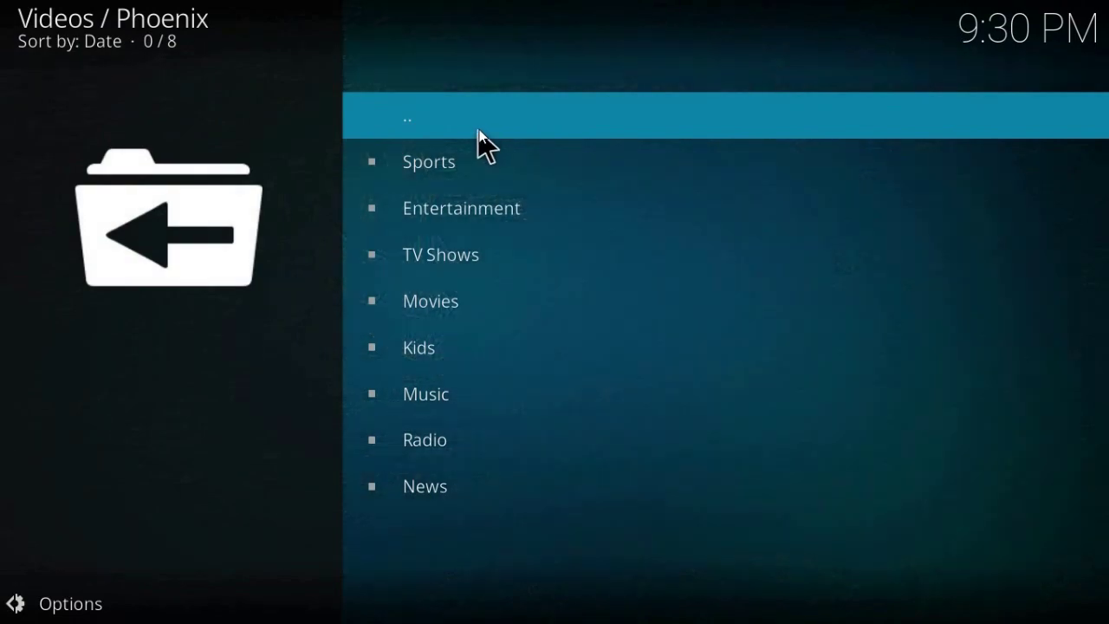
{"action": "left_click", "coordinate": [480, 134]}
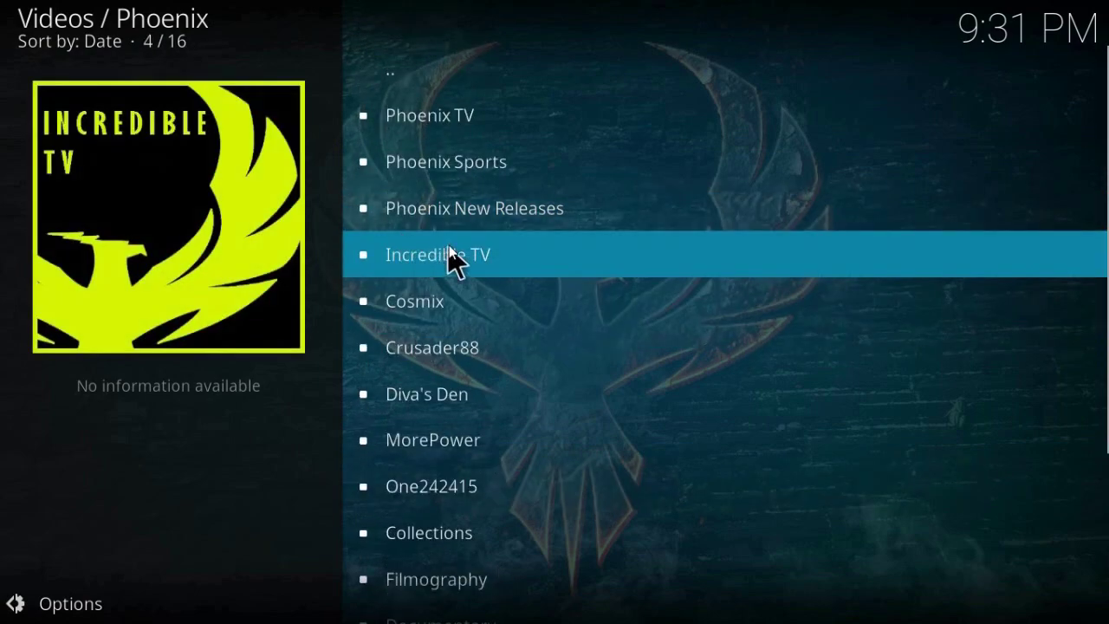
Open Incredible TV, look through its TV show list and go back to the Incredible TV categories.
{"action": "left_click", "coordinate": [450, 256]}
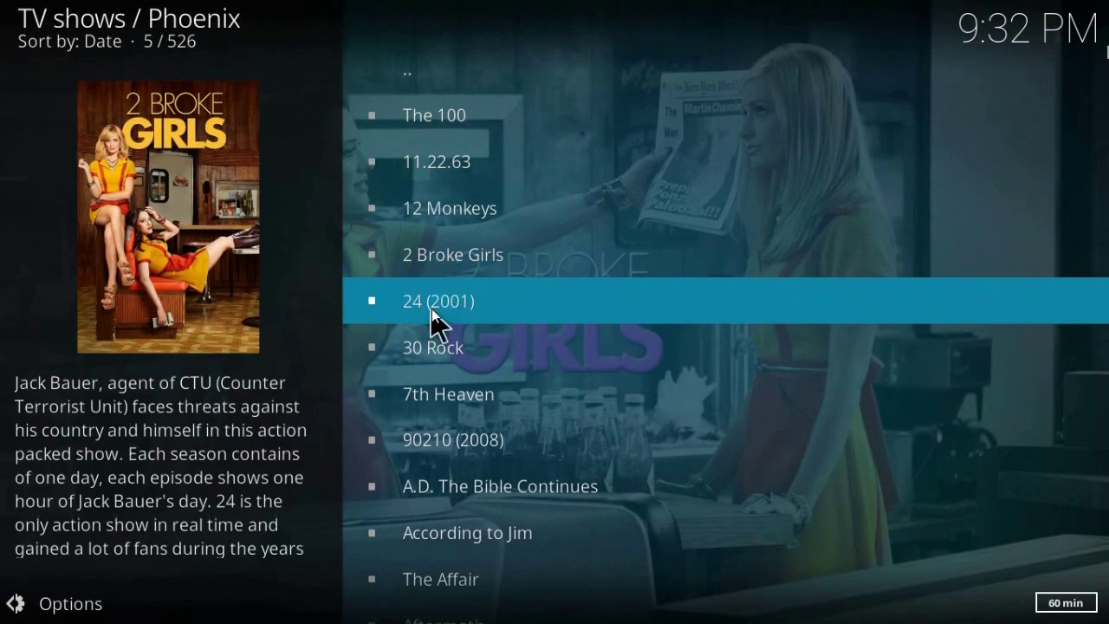
{"action": "scroll", "coordinate": [491, 148], "scroll_direction": "down", "scroll_amount": 2}
{"action": "scroll", "coordinate": [490, 148], "scroll_direction": "up", "scroll_amount": 7}
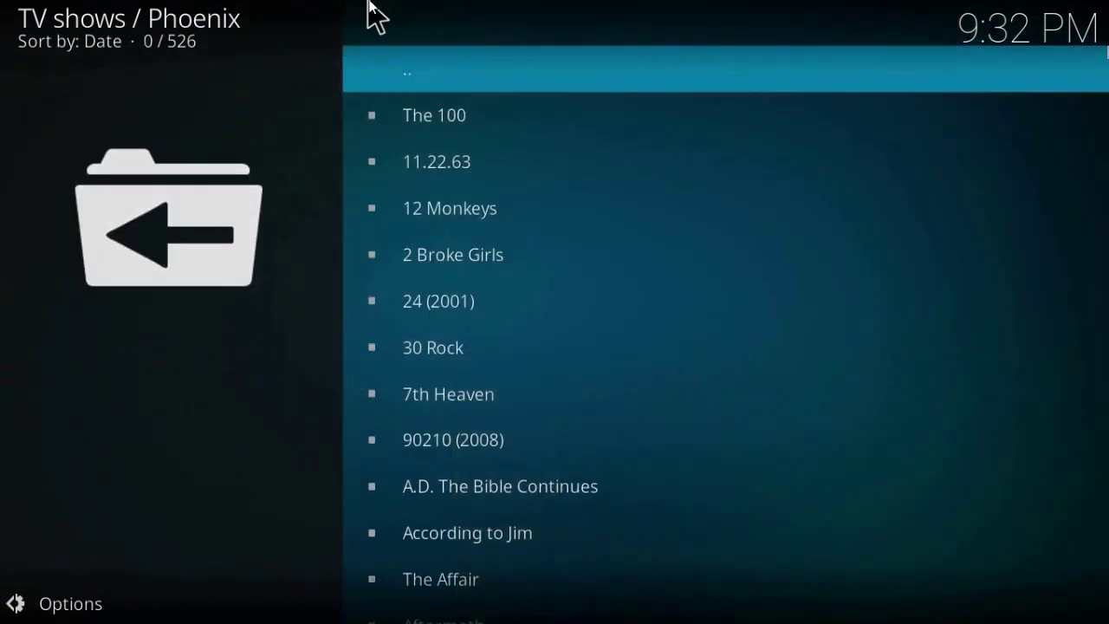
{"action": "left_click", "coordinate": [416, 61]}
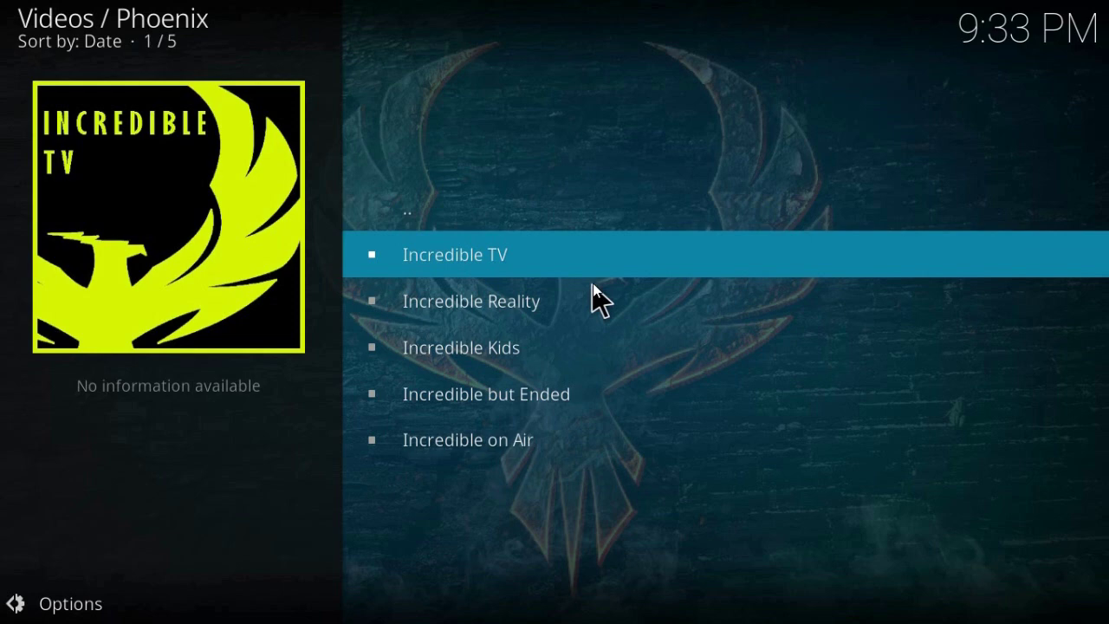
Leave Phoenix and look through the installed add-ons from the middle of the list toward its beginning.
{"action": "left_click", "coordinate": [589, 155]}
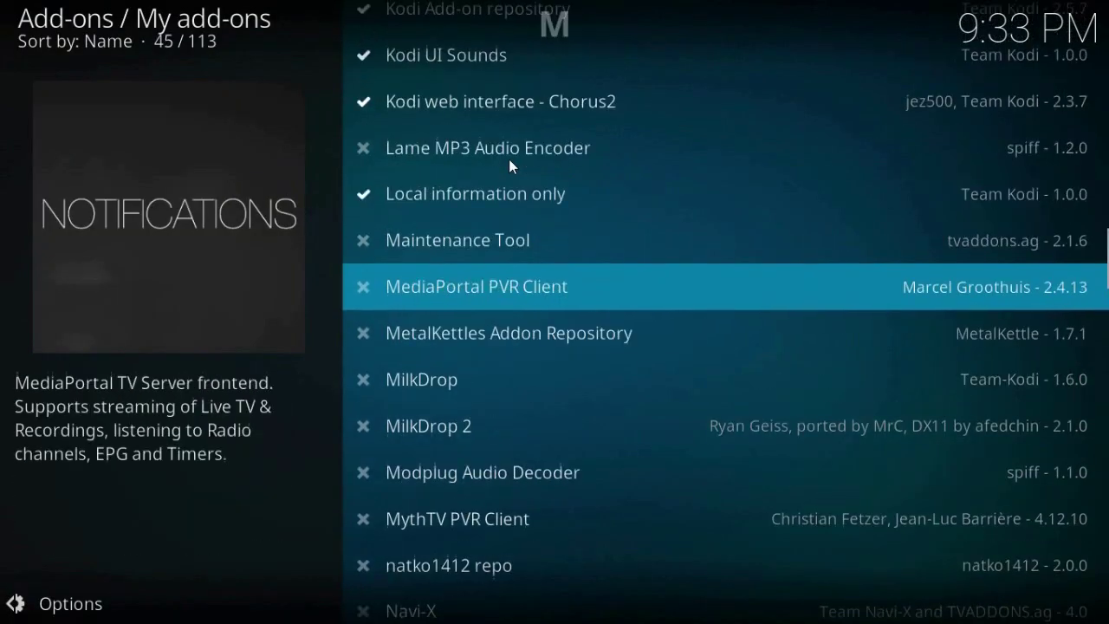
{"action": "key", "text": "Up"}
{"action": "key", "text": "Up"}
{"action": "key", "text": "Up"}
{"action": "key", "text": "Up"}
{"action": "key", "text": "Up"}
{"action": "key", "text": "Up"}
{"action": "key", "text": "Up"}
{"action": "key", "text": "Up"}
{"action": "key", "text": "Up"}
{"action": "key", "text": "Up"}
{"action": "key", "text": "Up"}
{"action": "key", "text": "Up"}
{"action": "key", "text": "Up"}
{"action": "key", "text": "Up"}
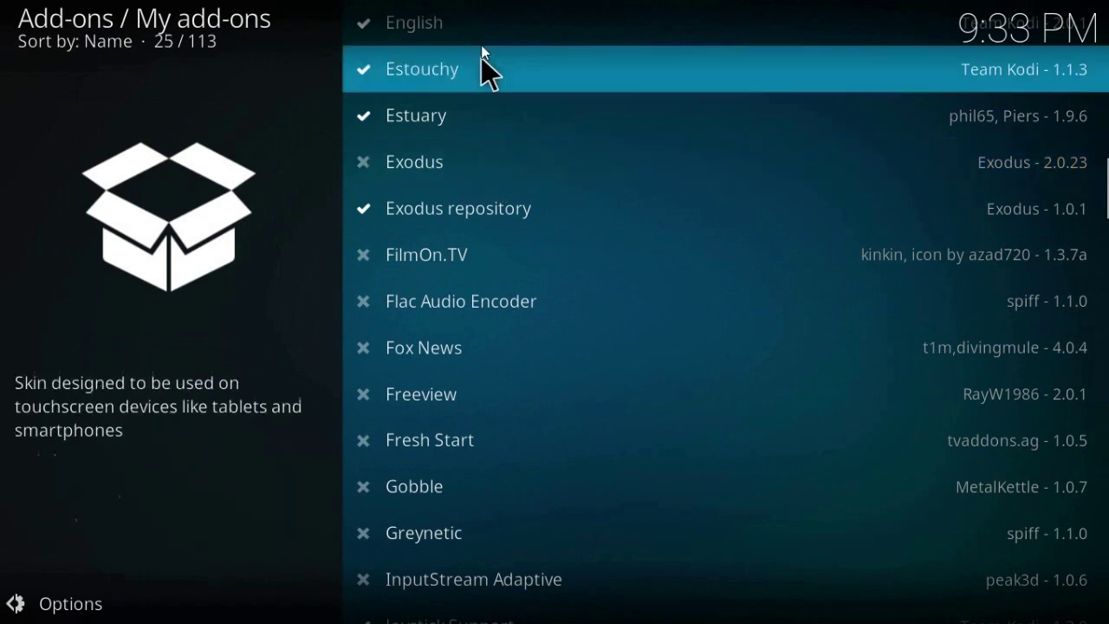
{"action": "scroll", "coordinate": [486, 130], "scroll_direction": "up", "scroll_amount": 12}
{"action": "scroll", "coordinate": [486, 83], "scroll_direction": "up", "scroll_amount": 10}
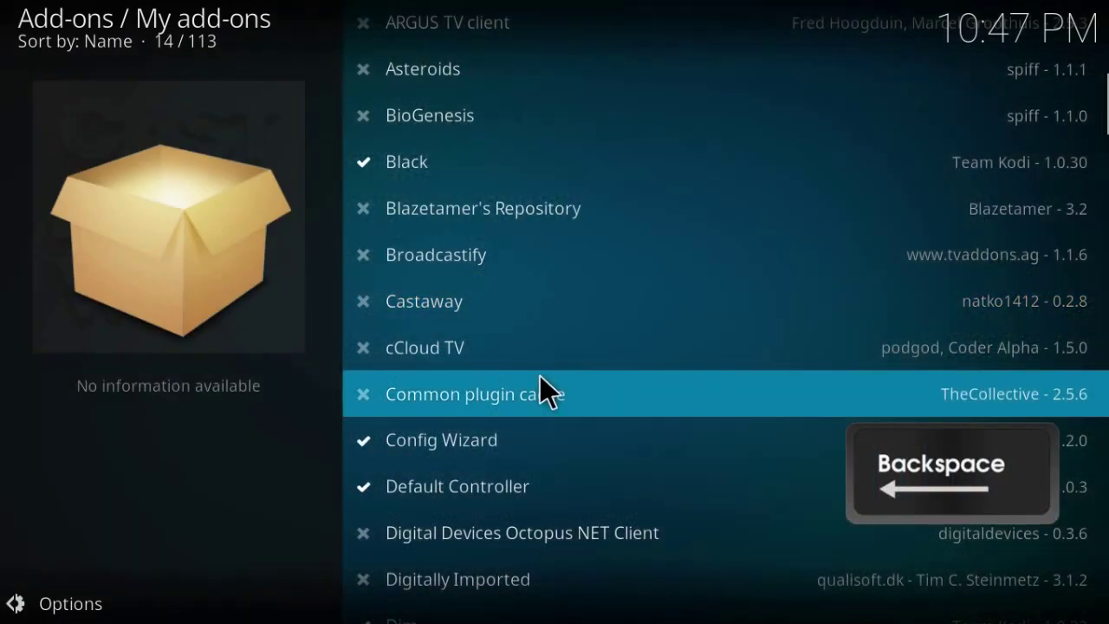
Examine the first installed add-ons from Common plugin cache up to Addon Installer, and return to the add-on categories.
{"action": "key", "text": "Up"}
{"action": "key", "text": "Up"}
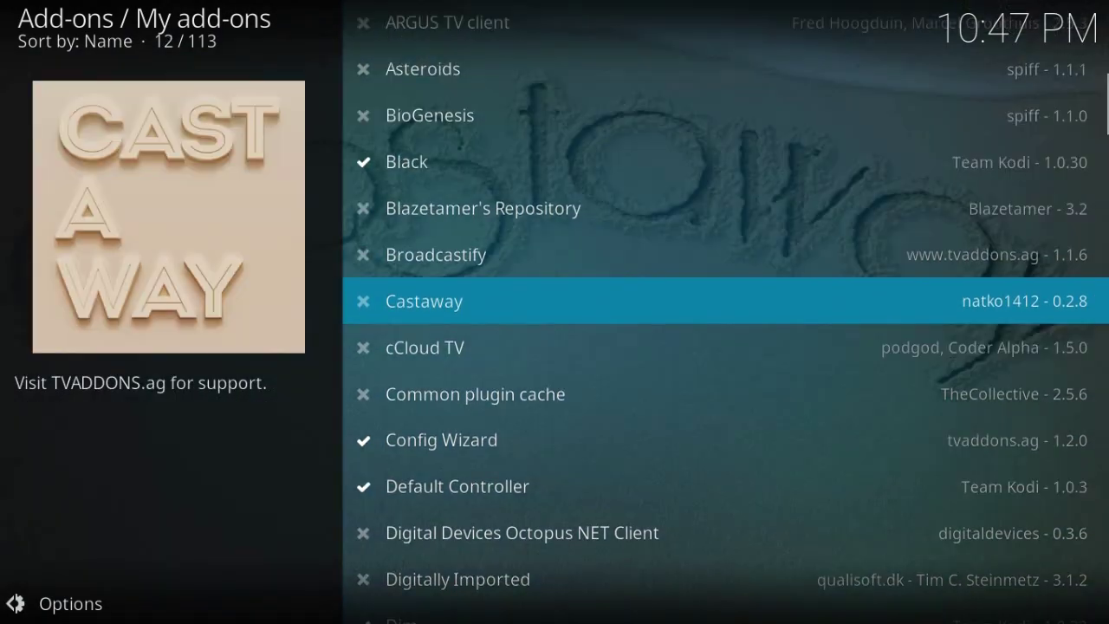
{"action": "key", "text": "Up"}
{"action": "key", "text": "Up"}
{"action": "key", "text": "Up"}
{"action": "key", "text": "Up"}
{"action": "key", "text": "Up"}
{"action": "key", "text": "Up"}
{"action": "key", "text": "Up"}
{"action": "key", "text": "Up"}
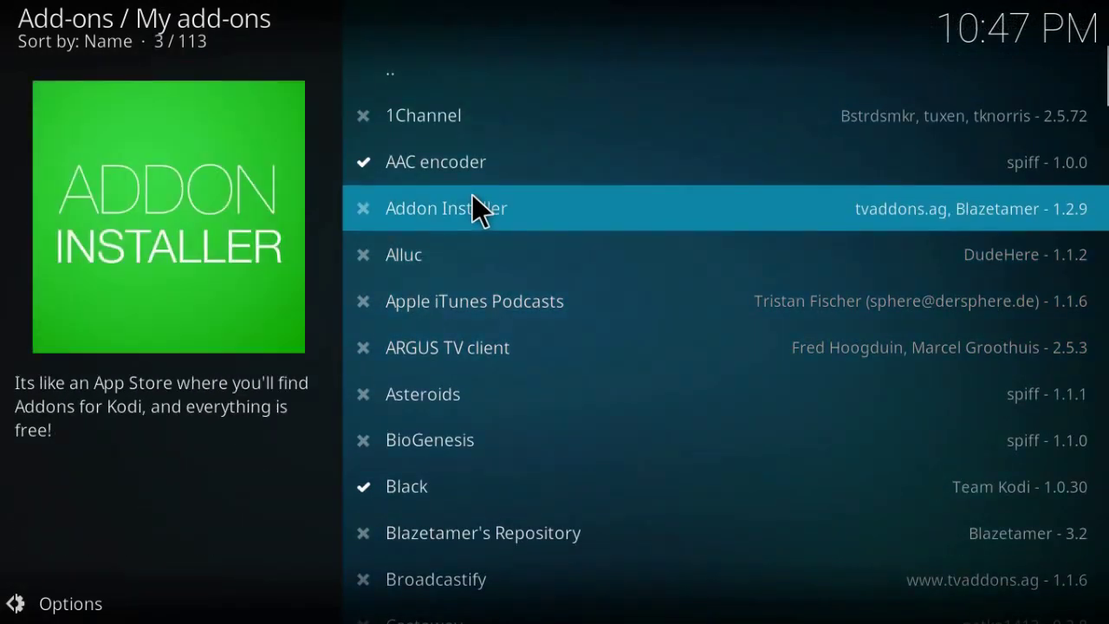
{"action": "key", "text": "BackSpace"}
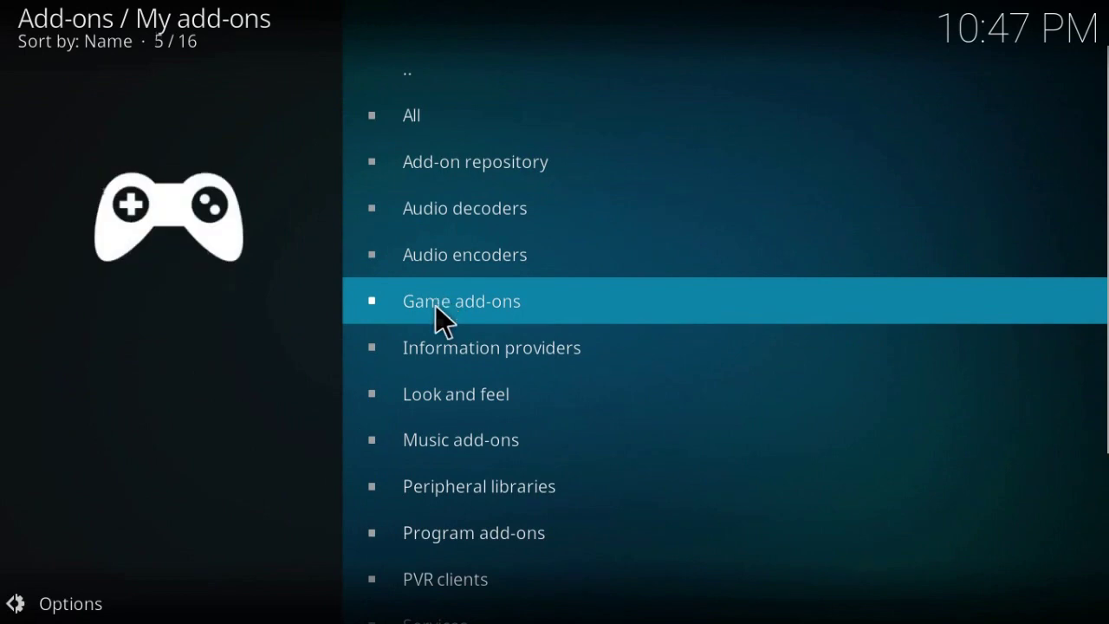
Go into the PVR clients category of the add-ons and open the PVR IPTV Simple Client.
{"action": "scroll", "coordinate": [433, 389], "scroll_direction": "down", "scroll_amount": 6}
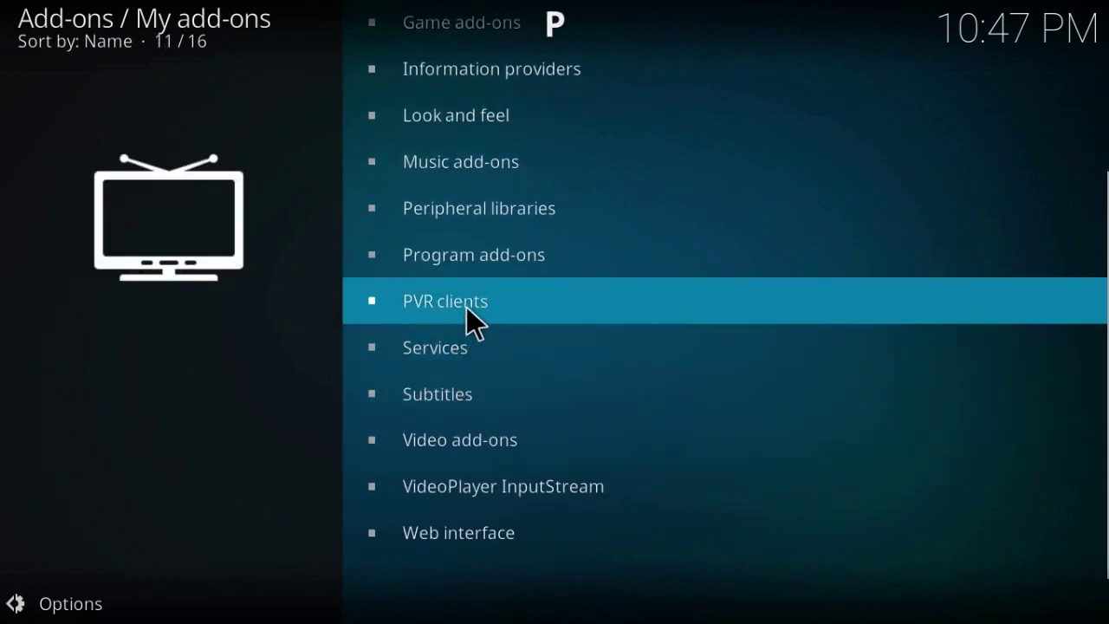
{"action": "left_click", "coordinate": [472, 316]}
{"action": "key", "text": "Down"}
{"action": "key", "text": "Down"}
{"action": "key", "text": "Down"}
{"action": "key", "text": "Down"}
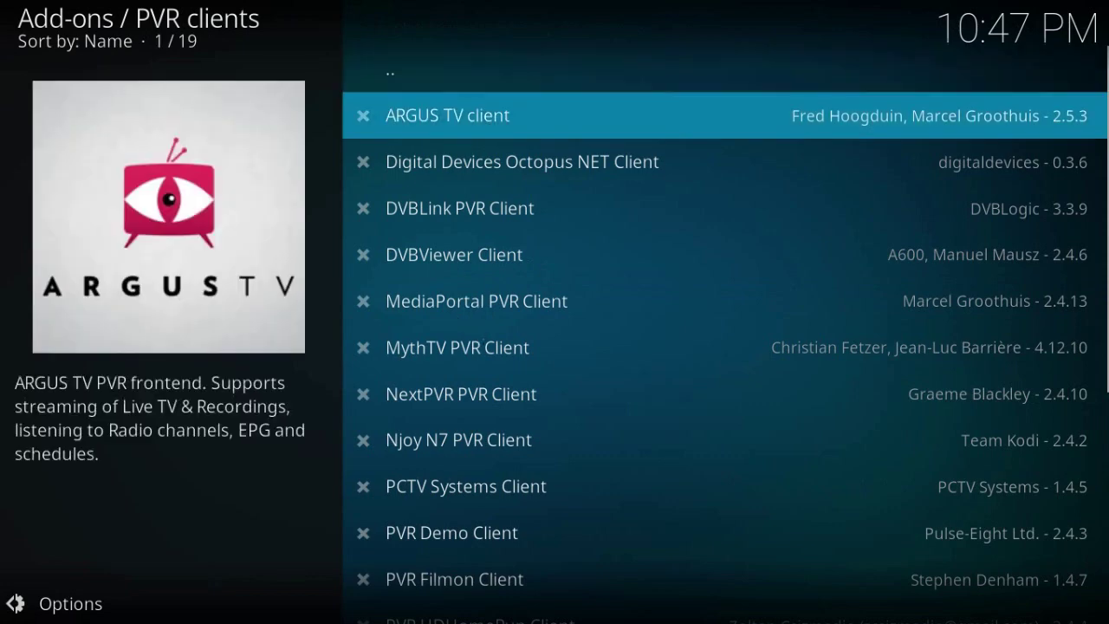
{"action": "key", "text": "Down"}
{"action": "key", "text": "Down"}
{"action": "key", "text": "Down"}
{"action": "key", "text": "Down"}
{"action": "key", "text": "Down"}
{"action": "key", "text": "Down"}
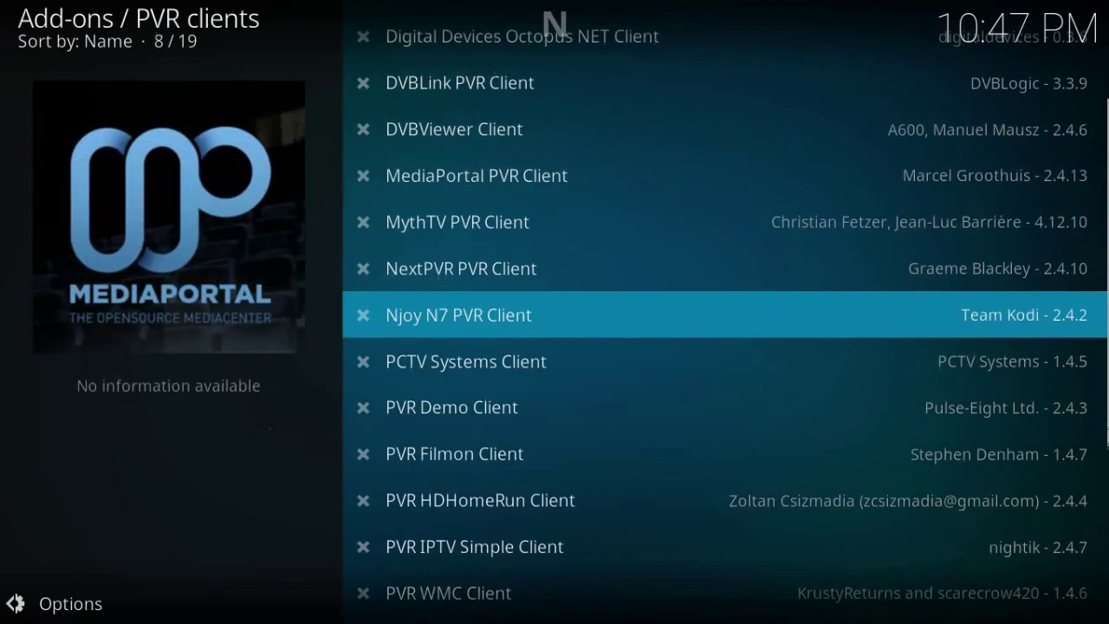
{"action": "key", "text": "Down"}
{"action": "key", "text": "Down"}
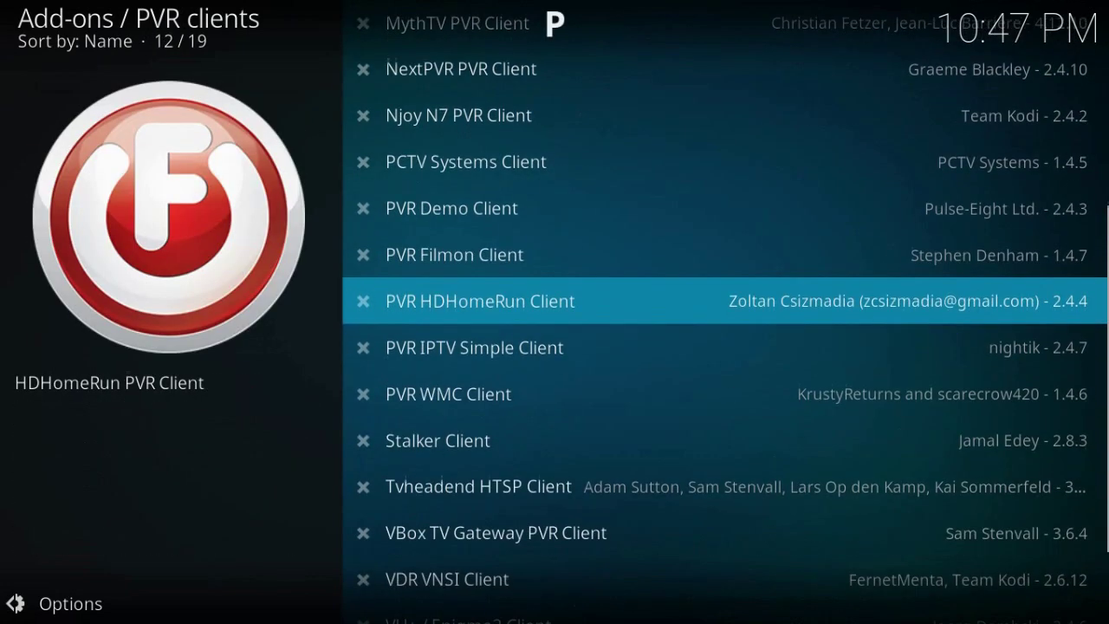
{"action": "key", "text": "Down"}
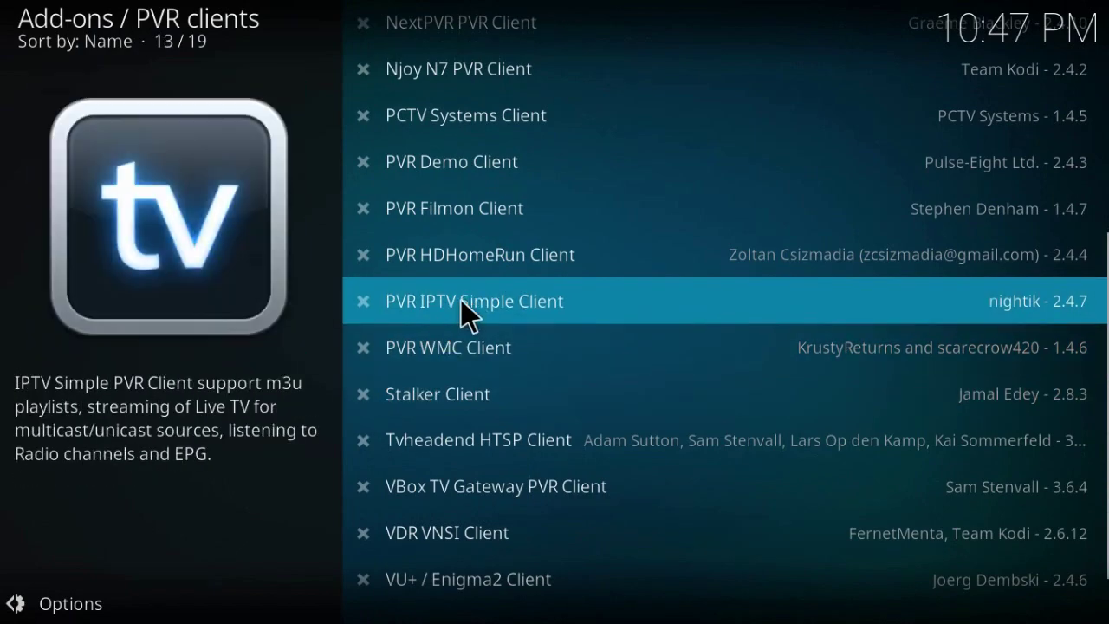
{"action": "left_click", "coordinate": [450, 299]}
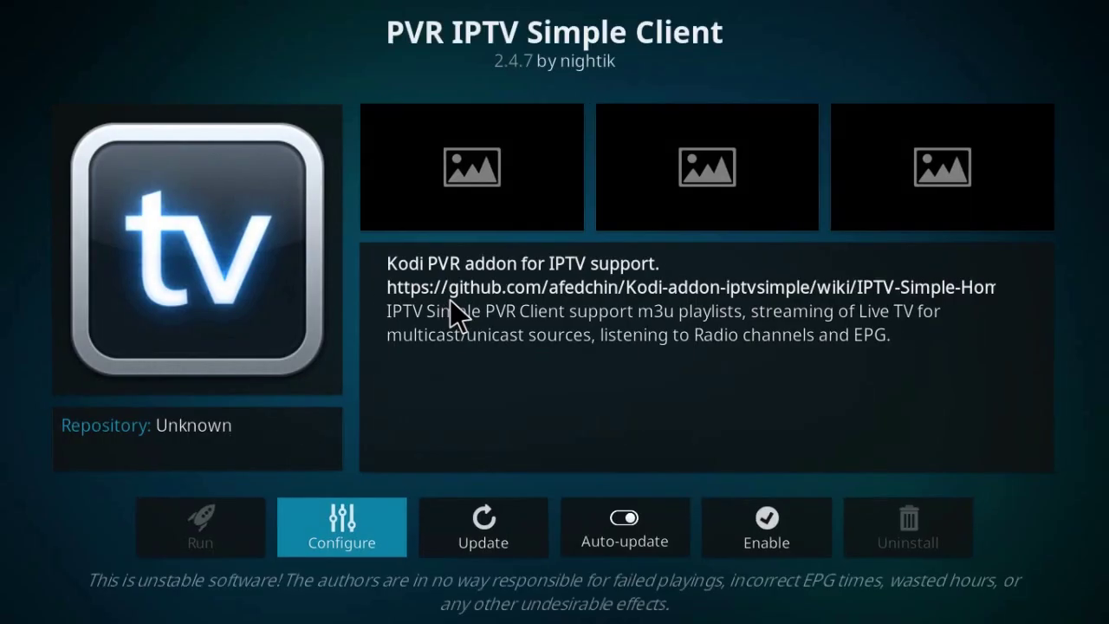
{"action": "left_click", "coordinate": [332, 520]}
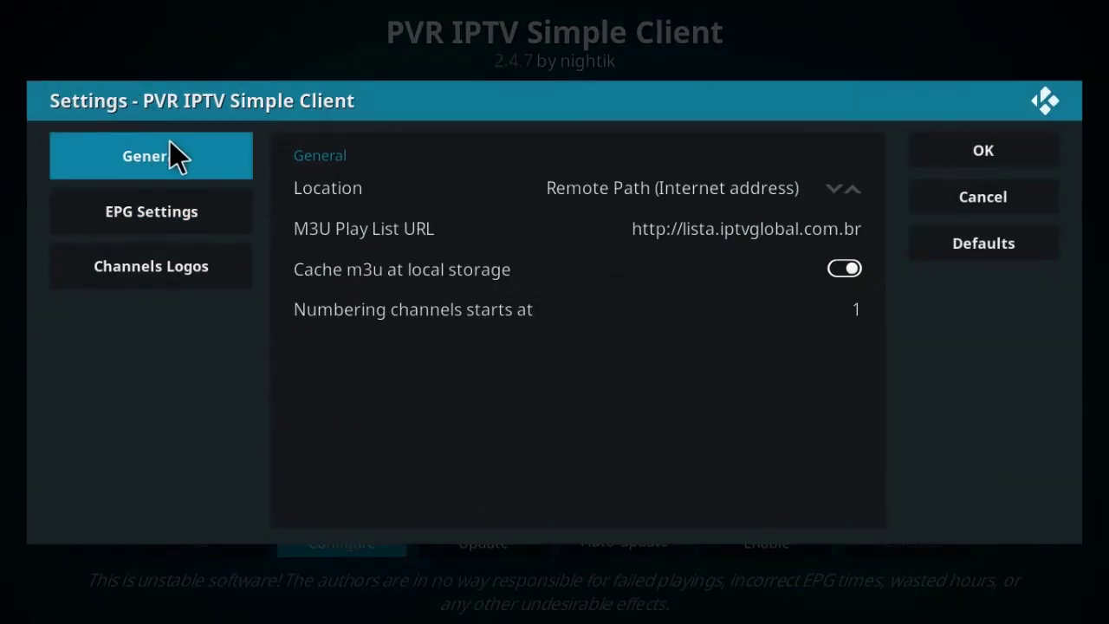
{"action": "mouse_move", "coordinate": [146, 228]}
{"action": "mouse_move", "coordinate": [136, 251]}
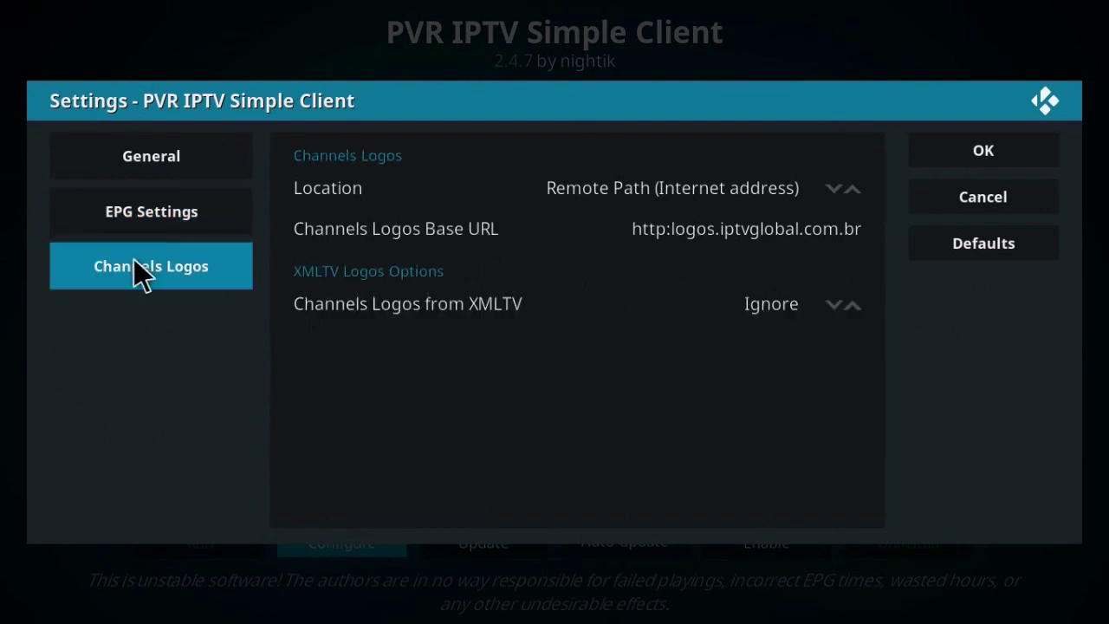
{"action": "mouse_move", "coordinate": [146, 172]}
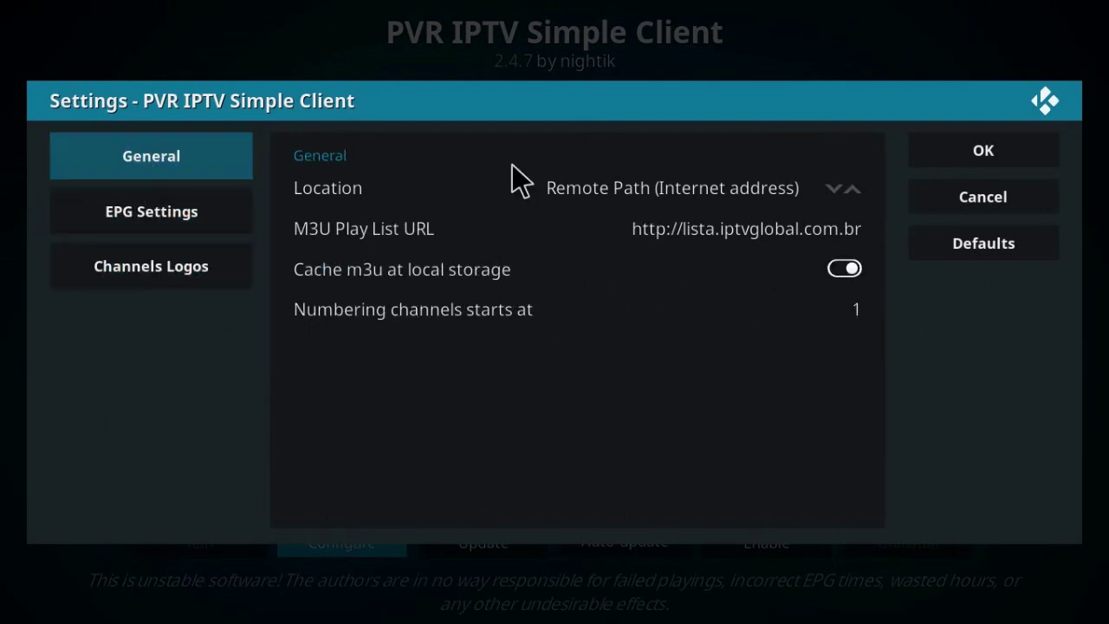
{"action": "left_click", "coordinate": [656, 222]}
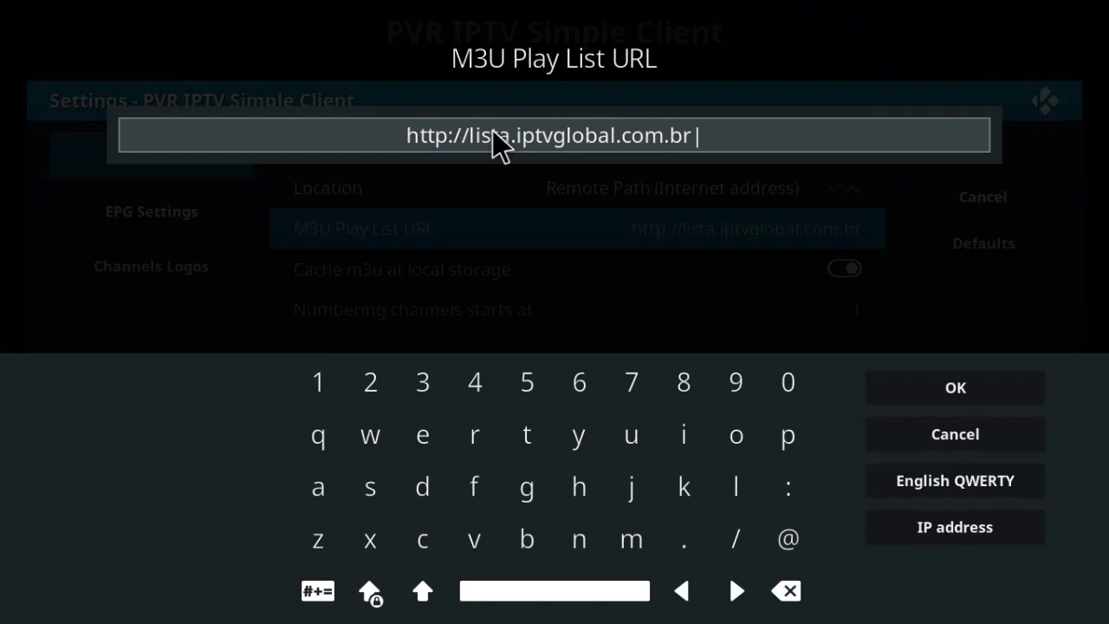
{"action": "left_click", "coordinate": [908, 372]}
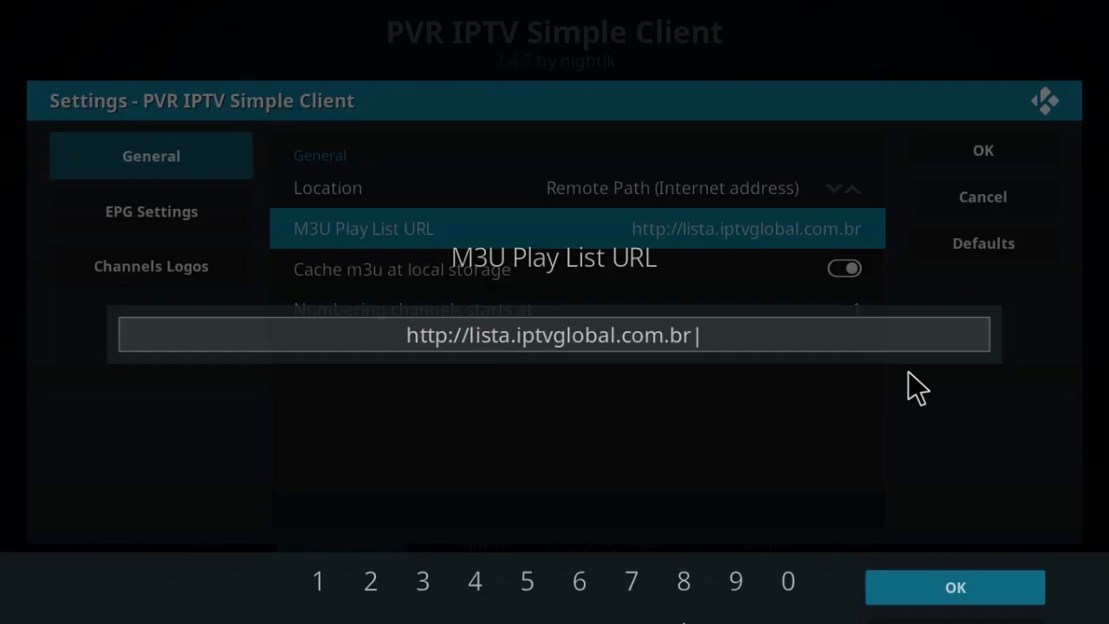
Check the XMLTV URL in the EPG settings and confirm the Channels Logos Base URL http:logos.iptvglobal.com.br.
{"action": "mouse_move", "coordinate": [218, 220]}
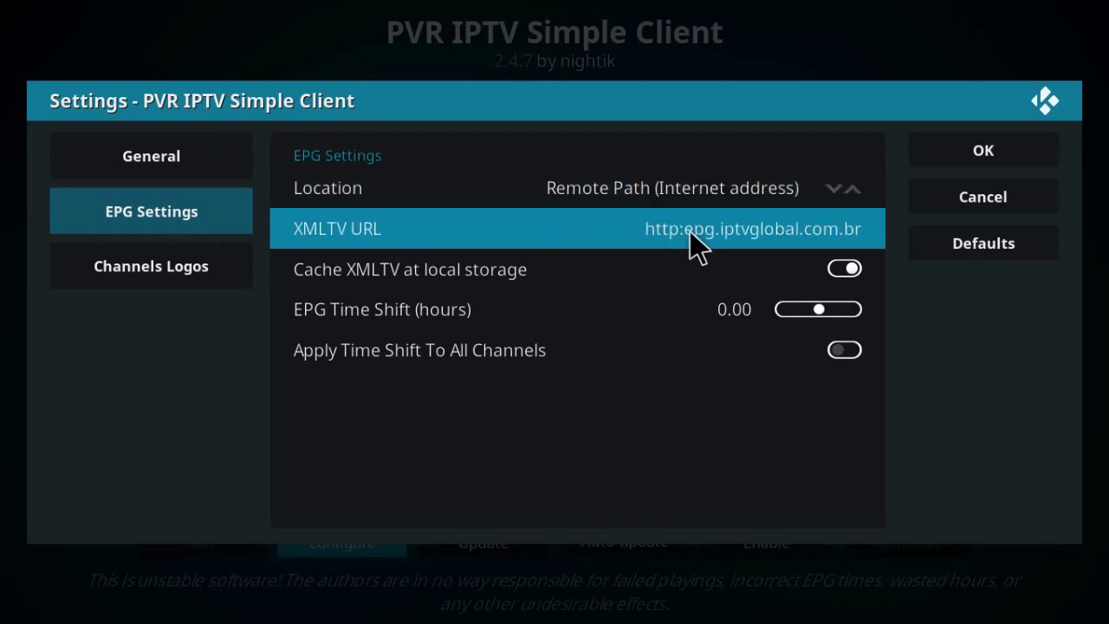
{"action": "mouse_move", "coordinate": [165, 276]}
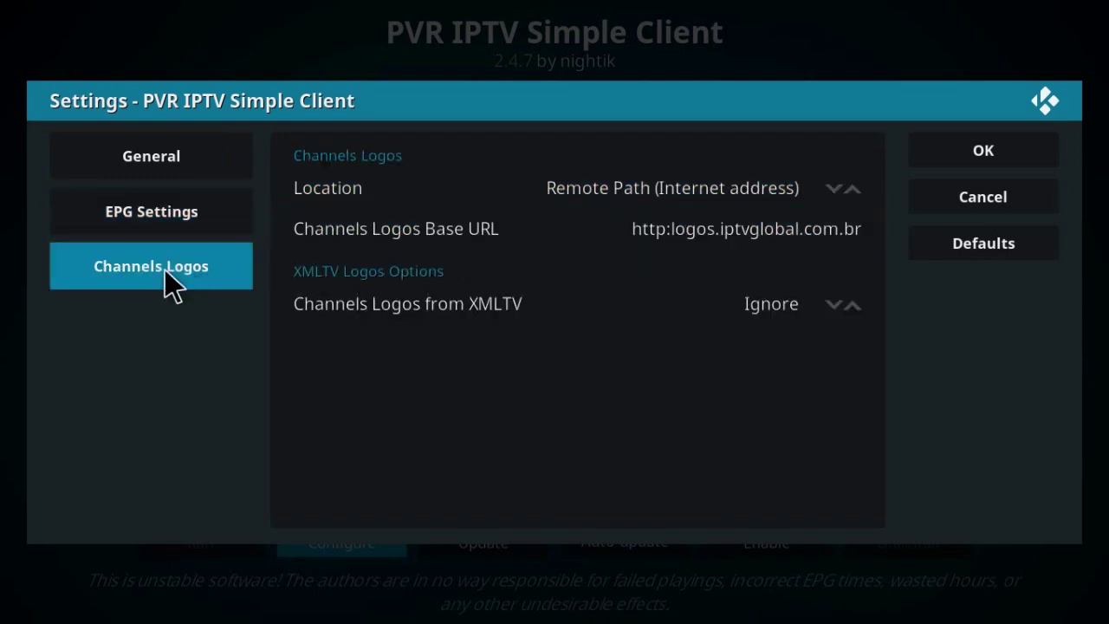
{"action": "left_click", "coordinate": [692, 221]}
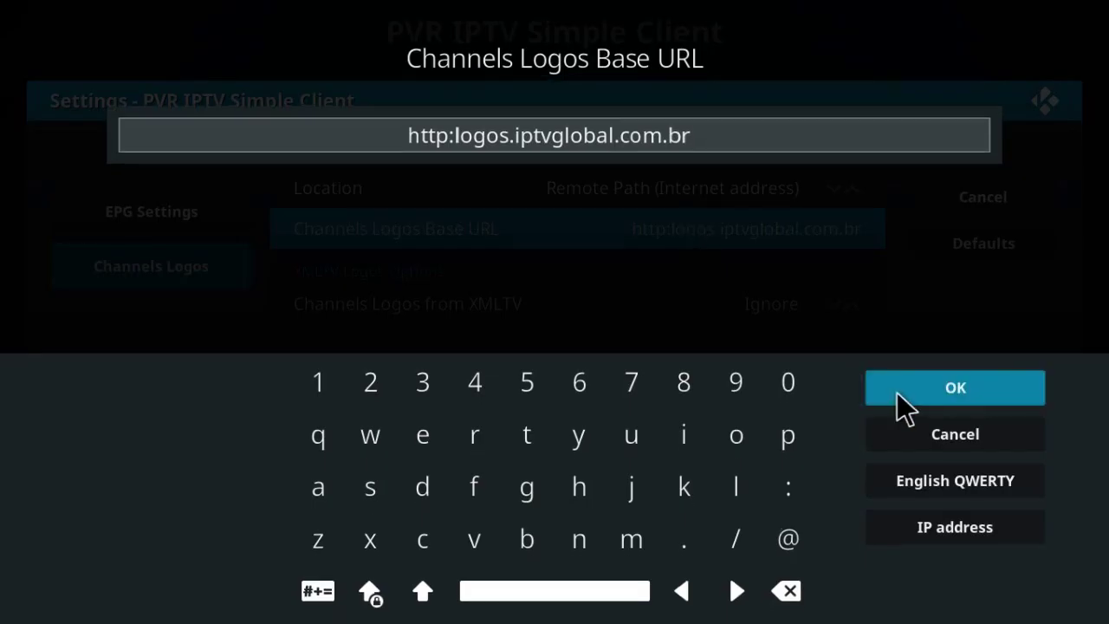
{"action": "left_click", "coordinate": [897, 392]}
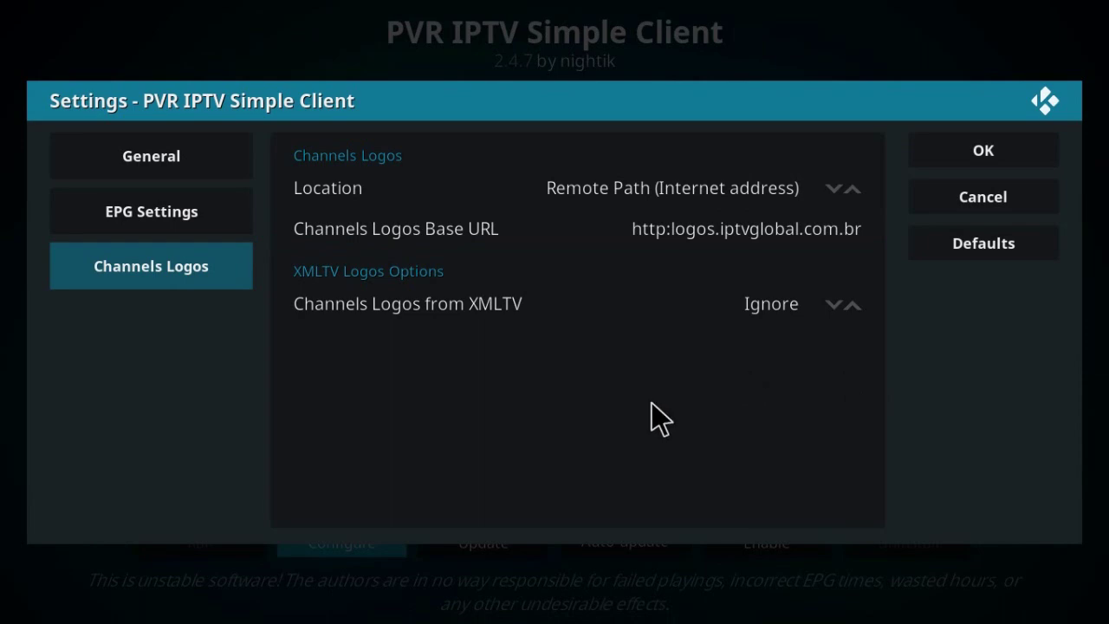
Switch to Chrome, search Google for "kodi list" and look through the results.
{"action": "key", "text": "super"}
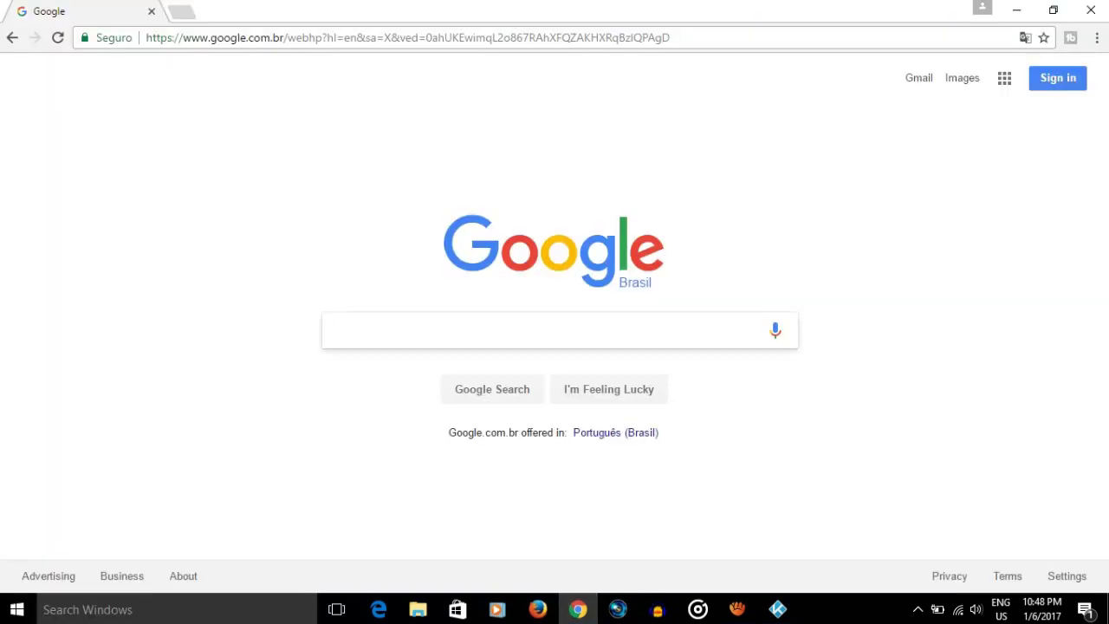
{"action": "type", "text": "ko"}
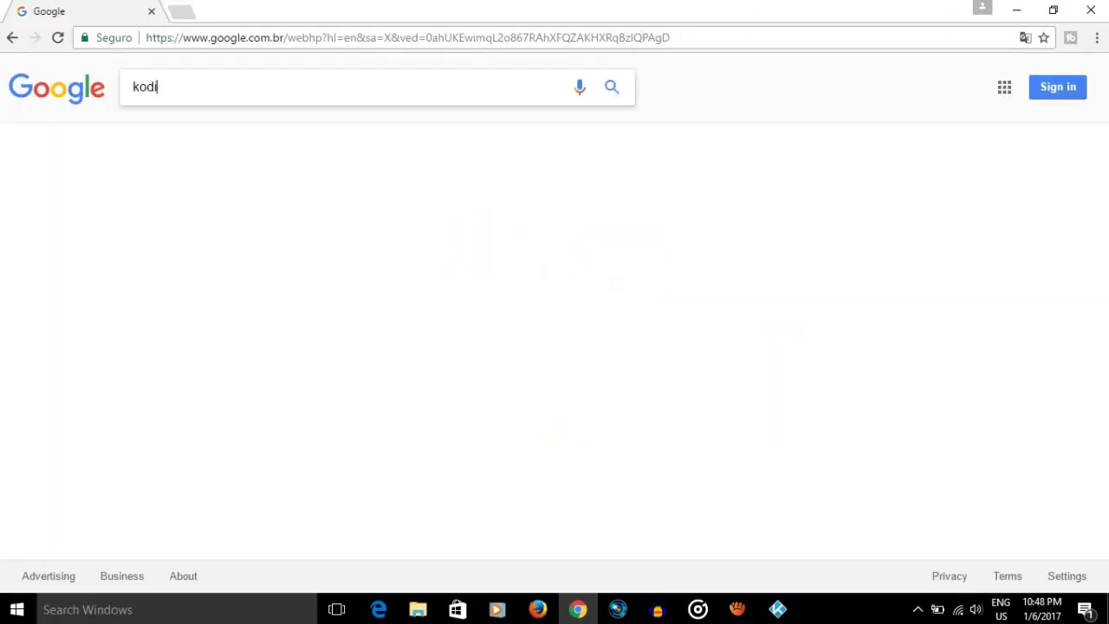
{"action": "type", "text": "di list"}
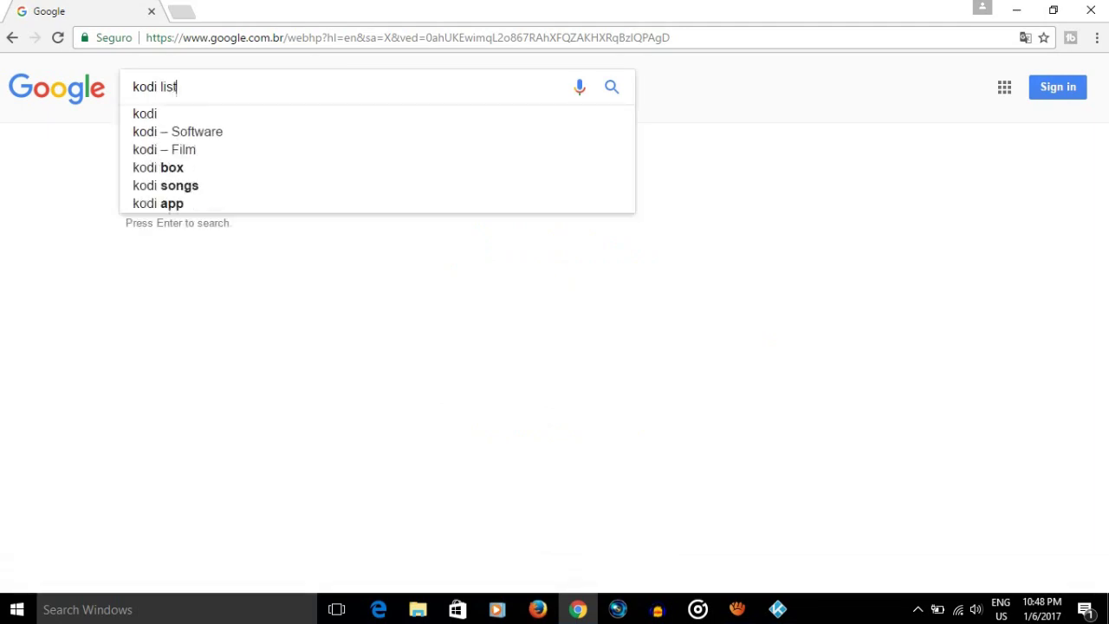
{"action": "key", "text": "Return"}
{"action": "scroll", "coordinate": [286, 156], "scroll_direction": "down", "scroll_amount": 3}
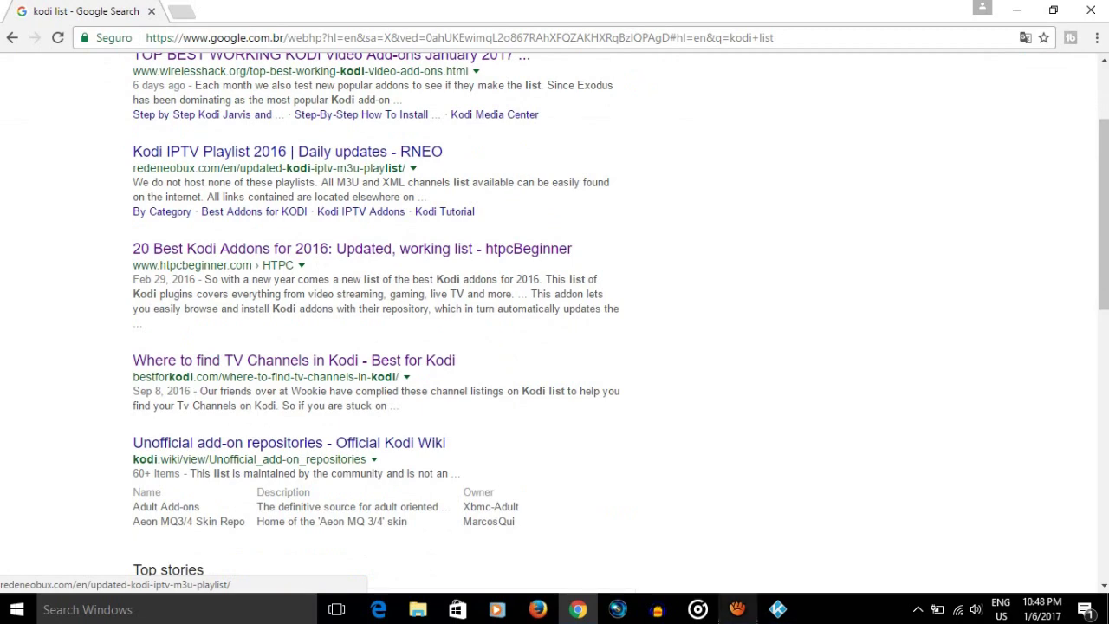
Switch back to Kodi, review the General and EPG settings and save the PVR IPTV Simple Client configuration.
{"action": "left_click", "coordinate": [777, 609]}
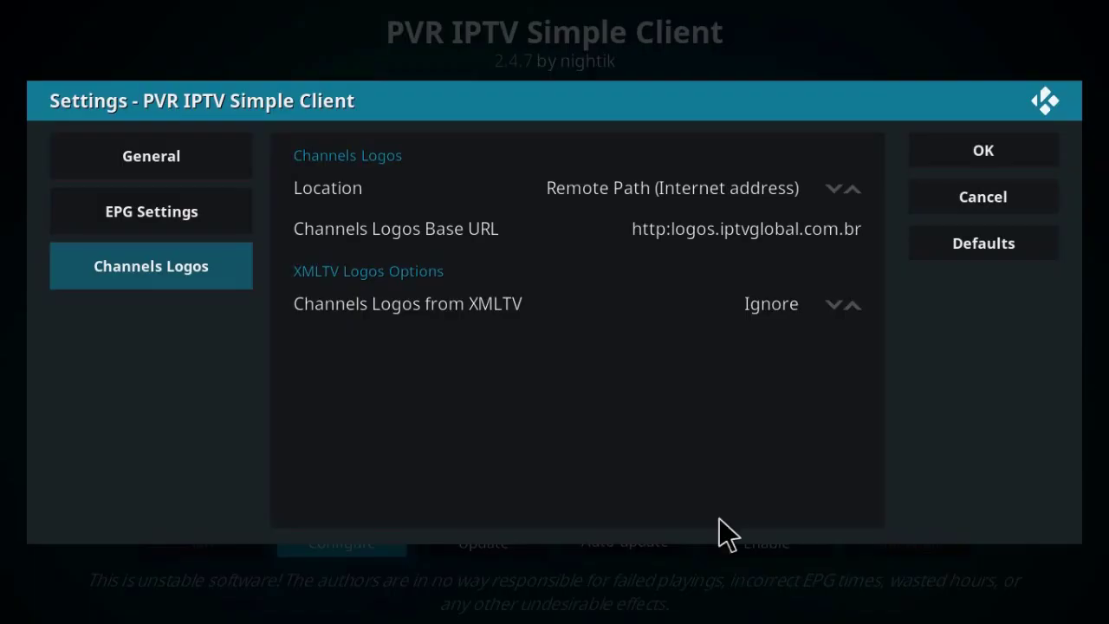
{"action": "left_click", "coordinate": [169, 165]}
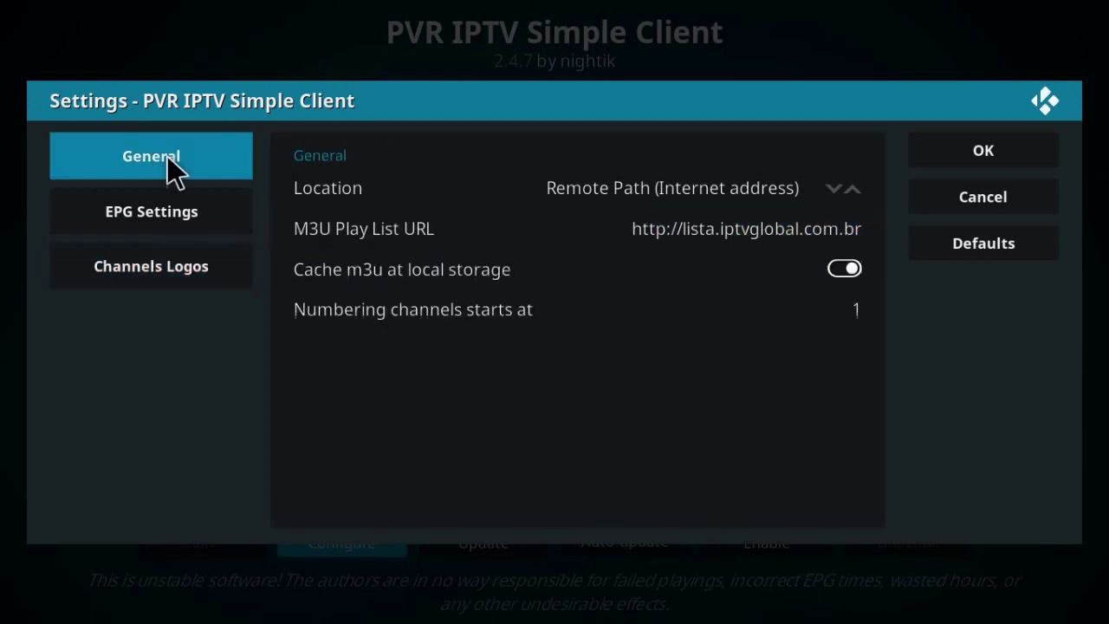
{"action": "left_click", "coordinate": [200, 208]}
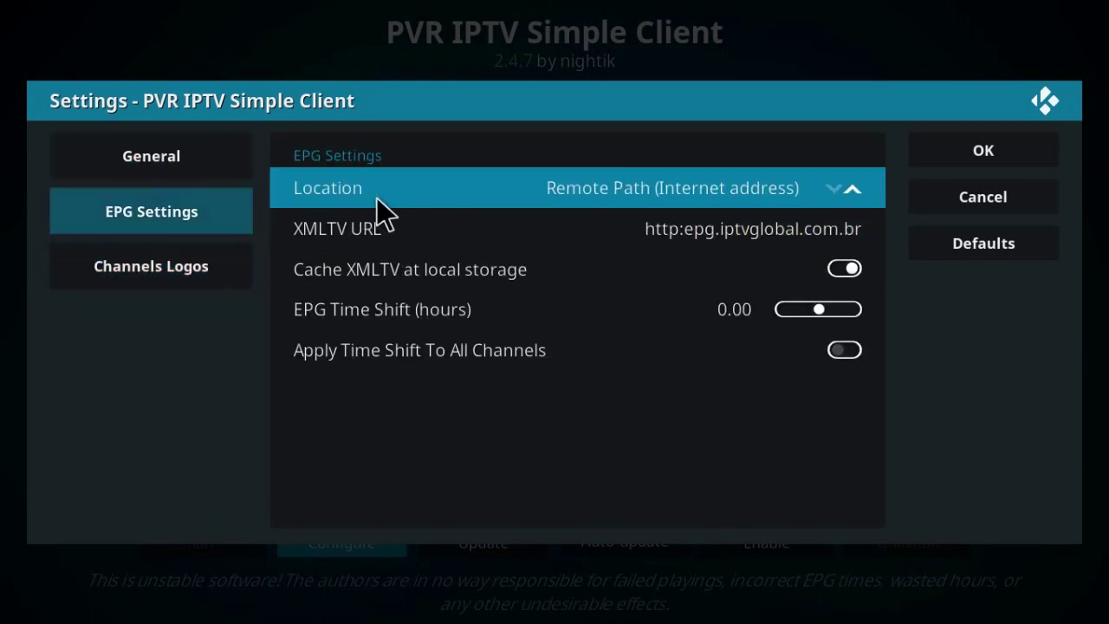
{"action": "left_click", "coordinate": [966, 151]}
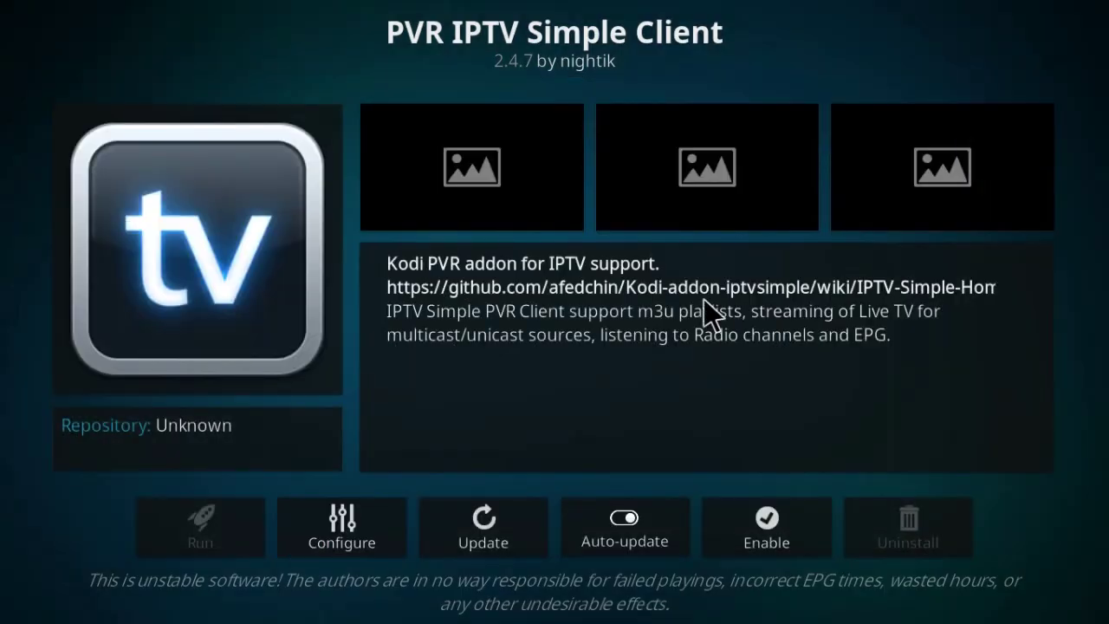
Enable the PVR IPTV Simple Client and return to the home screen.
{"action": "left_click", "coordinate": [767, 523]}
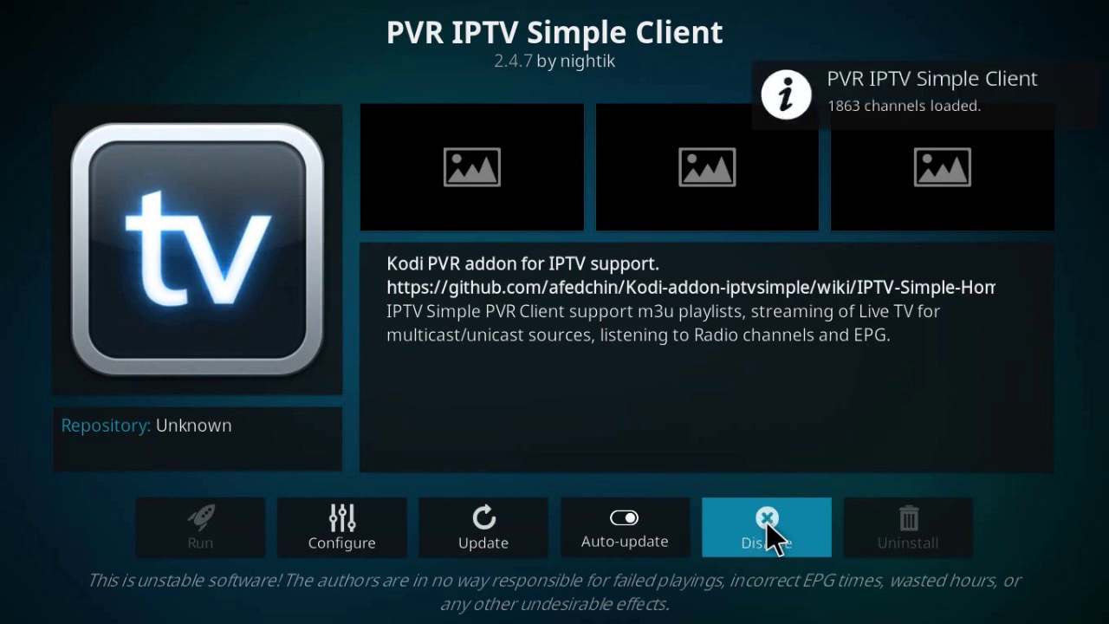
{"action": "key", "text": "BackSpace"}
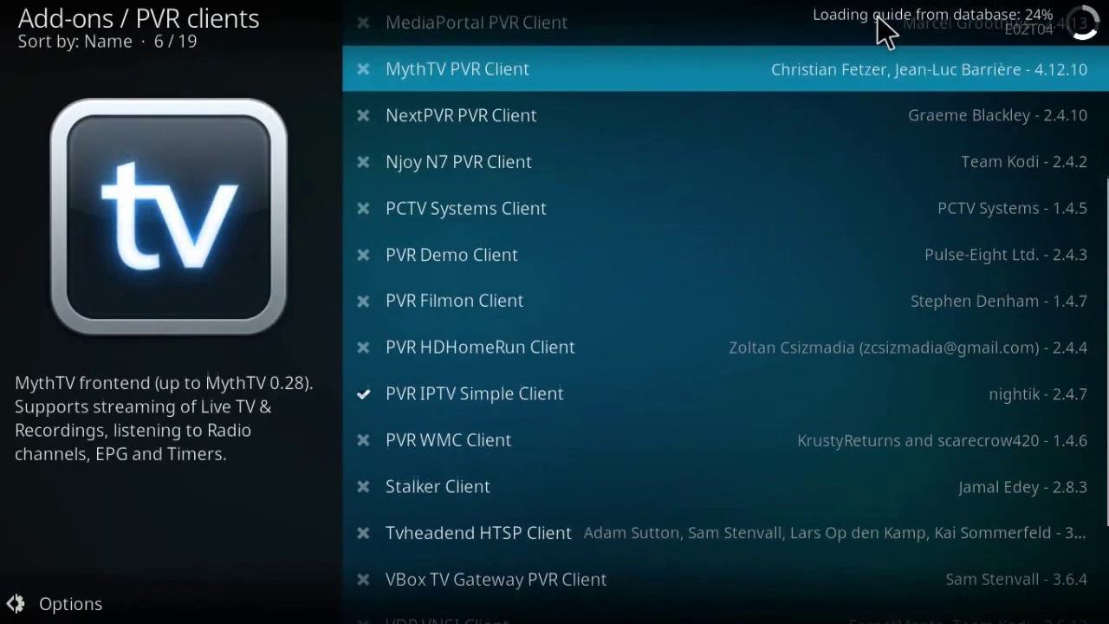
{"action": "key", "text": "BackSpace"}
{"action": "key", "text": "BackSpace"}
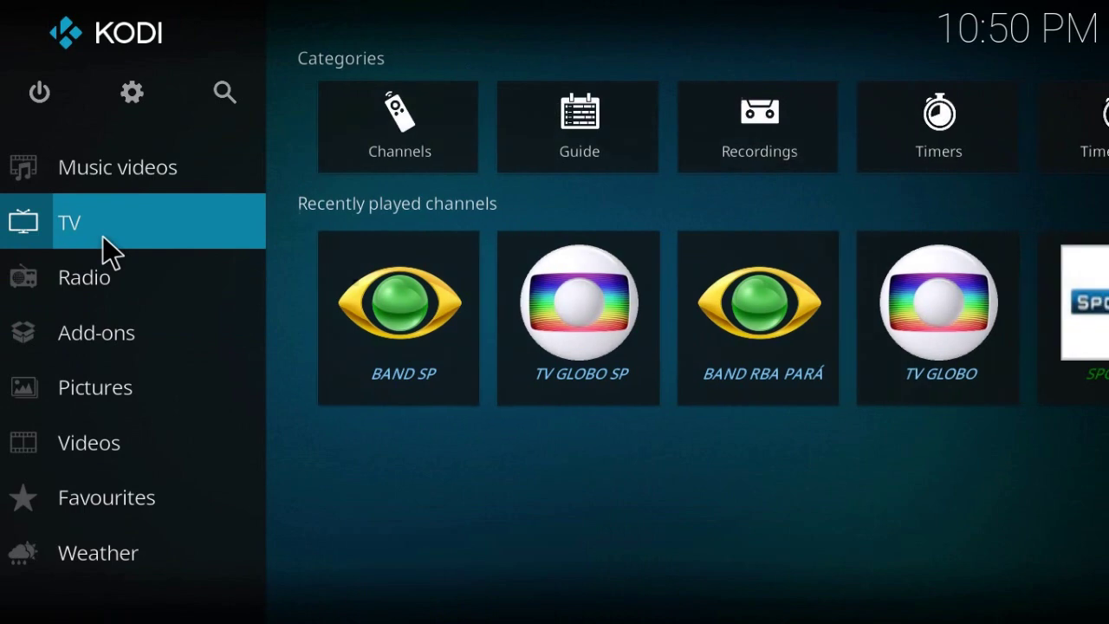
Open the TV channels and look down the TV Aberta channel list.
{"action": "left_click", "coordinate": [416, 124]}
{"action": "key", "text": "Down"}
{"action": "key", "text": "Down"}
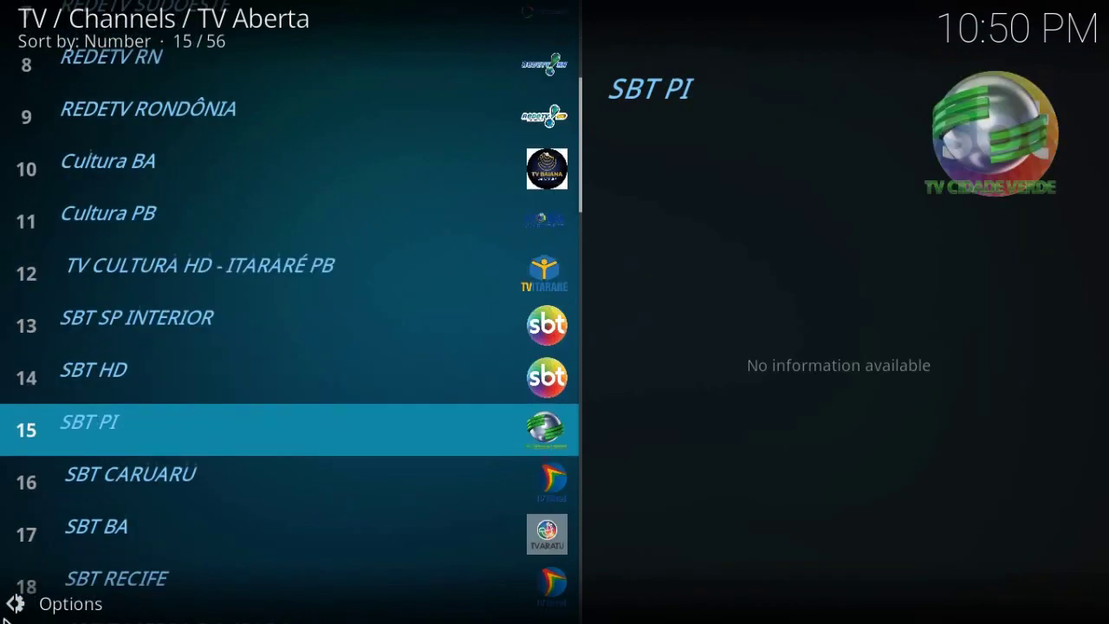
Change the channel group from TV Aberta to NOTICIAS in the view options.
{"action": "left_click", "coordinate": [15, 604]}
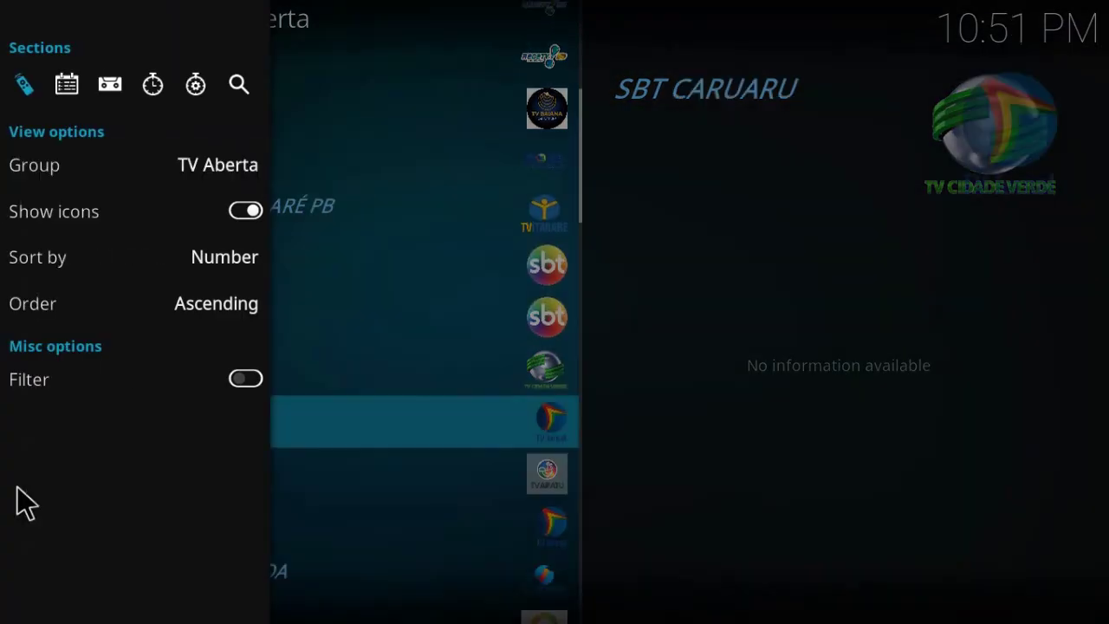
{"action": "left_click", "coordinate": [142, 173]}
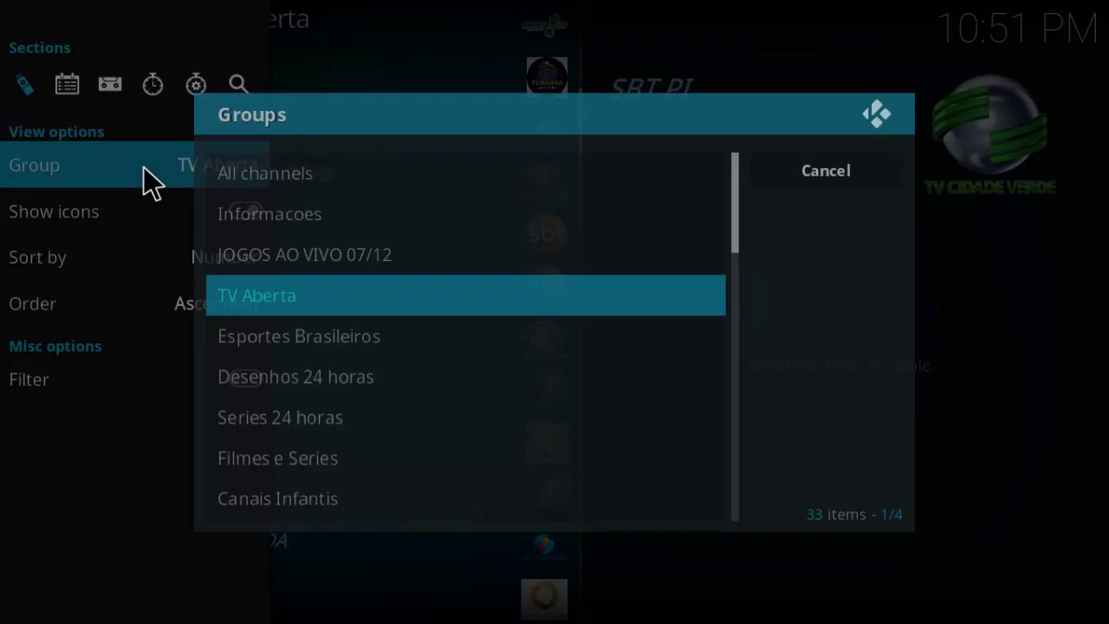
{"action": "key", "text": "Down"}
{"action": "key", "text": "Down"}
{"action": "key", "text": "Down"}
{"action": "key", "text": "Down"}
{"action": "key", "text": "Down"}
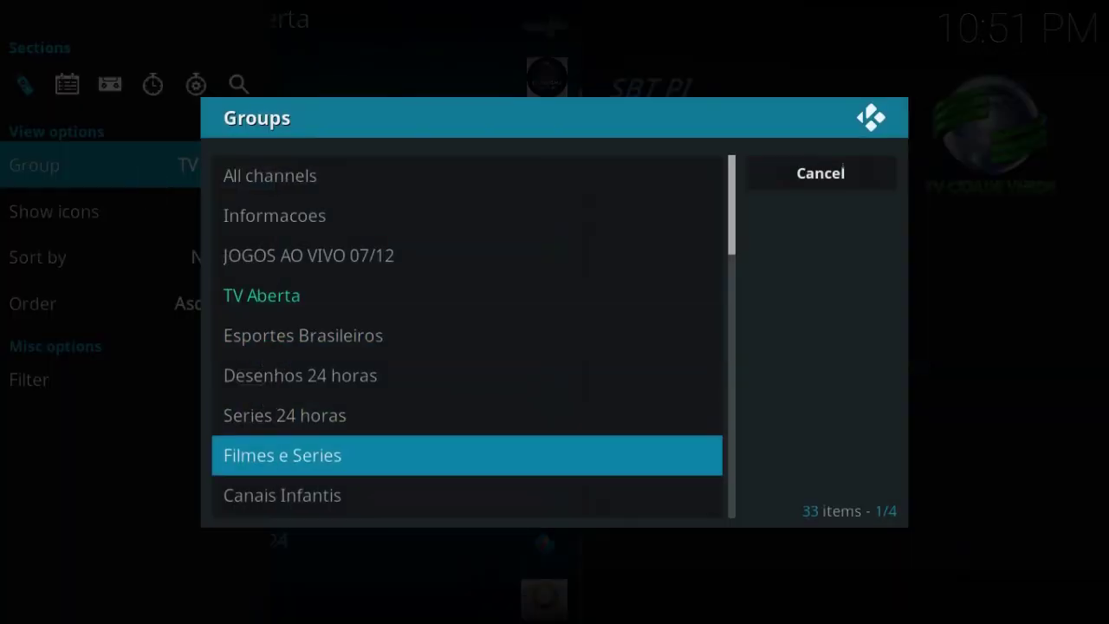
{"action": "key", "text": "Down"}
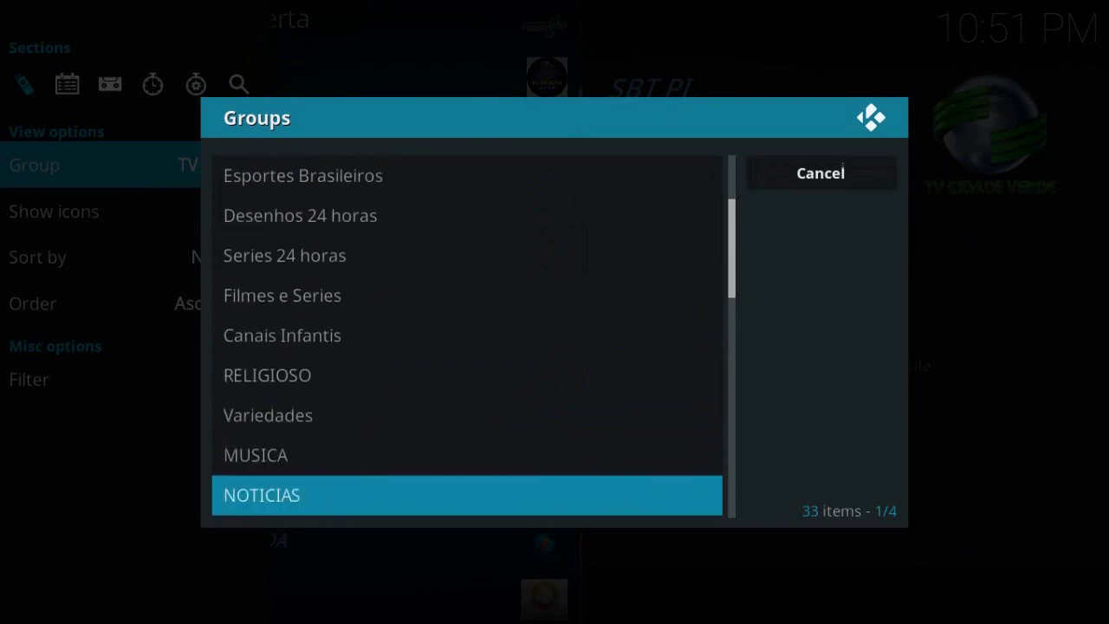
{"action": "key", "text": "Down"}
{"action": "key", "text": "Up"}
{"action": "key", "text": "Return"}
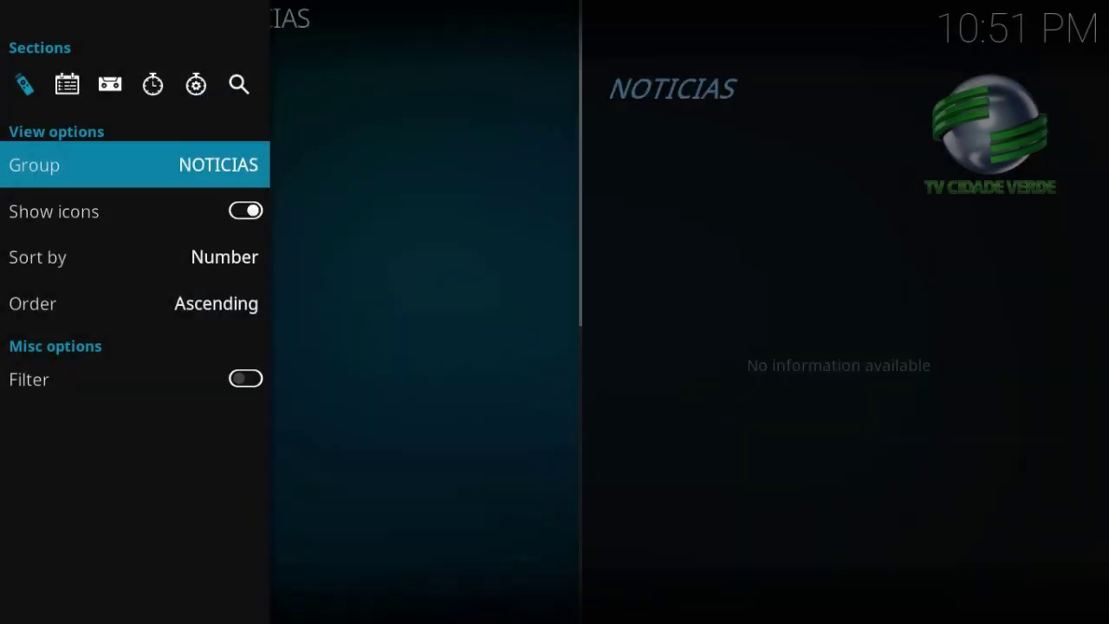
Look through the news channels in the NOTICIAS group.
{"action": "key", "text": "Down"}
{"action": "key", "text": "Down"}
{"action": "key", "text": "Down"}
{"action": "key", "text": "Down"}
{"action": "key", "text": "Down"}
{"action": "key", "text": "Down"}
{"action": "key", "text": "Down"}
{"action": "key", "text": "Down"}
{"action": "key", "text": "Down"}
{"action": "key", "text": "Down"}
{"action": "key", "text": "Down"}
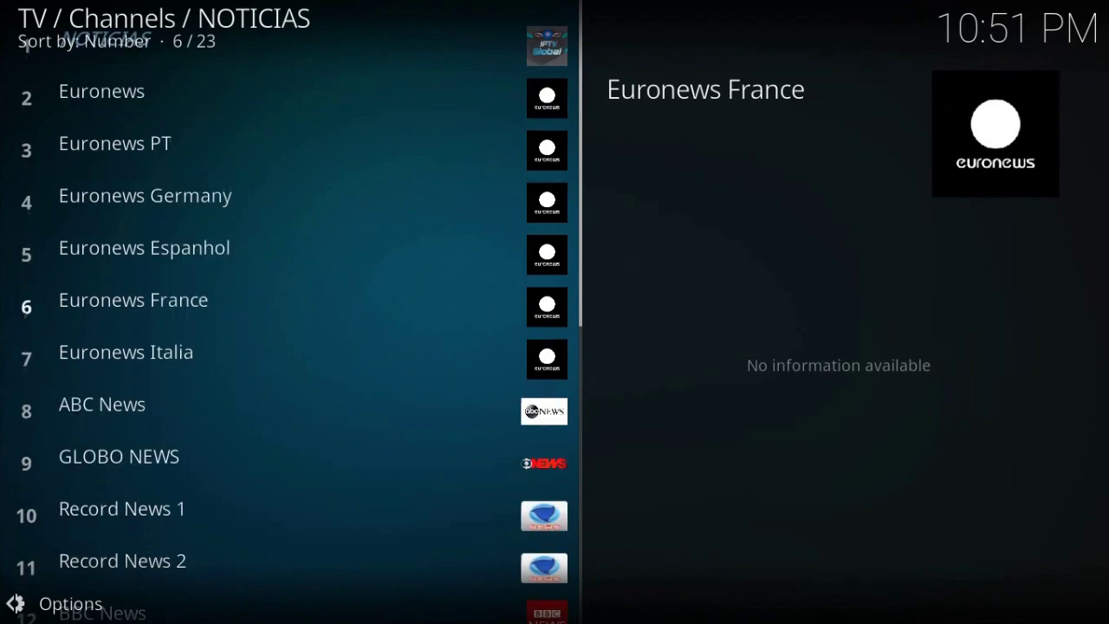
{"action": "key", "text": "Up"}
{"action": "key", "text": "Up"}
{"action": "key", "text": "Up"}
{"action": "key", "text": "Up"}
{"action": "key", "text": "Up"}
{"action": "key", "text": "Up"}
{"action": "key", "text": "Up"}
{"action": "key", "text": "Up"}
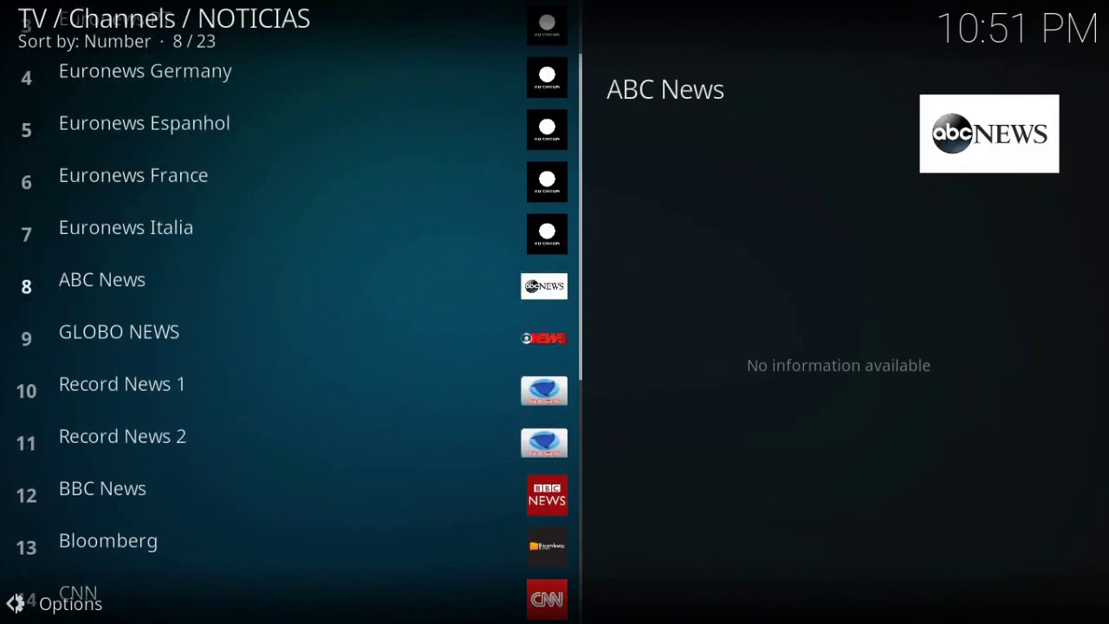
Play the Euronews channel from the NOTICIAS group and stop the playback.
{"action": "key", "text": "Up"}
{"action": "key", "text": "Up"}
{"action": "key", "text": "Up"}
{"action": "key", "text": "Up"}
{"action": "key", "text": "Up"}
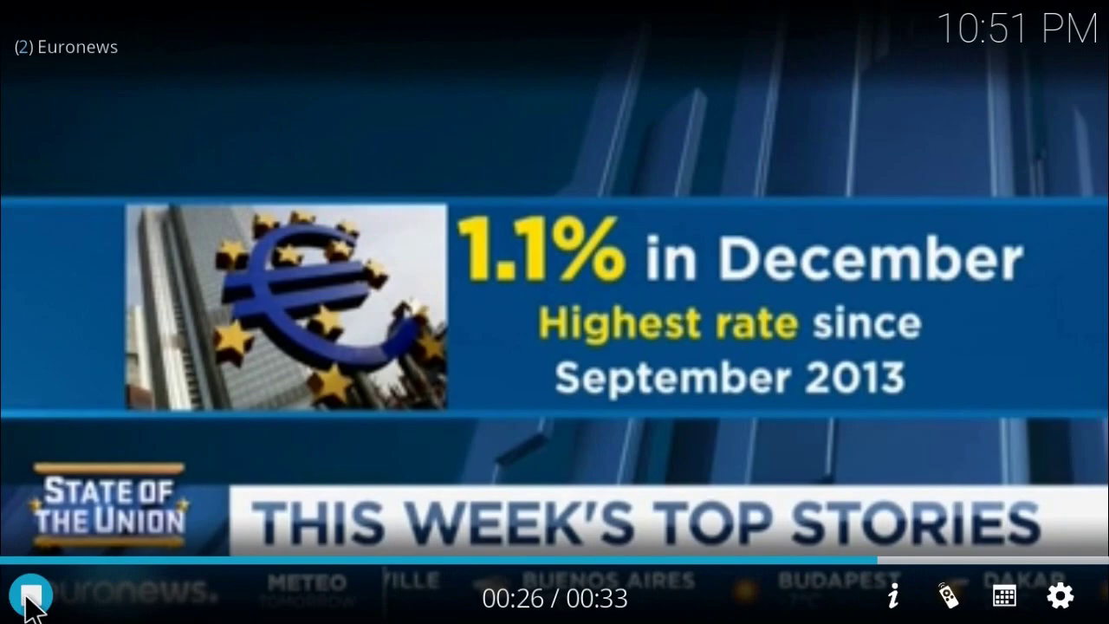
{"action": "left_click", "coordinate": [30, 596]}
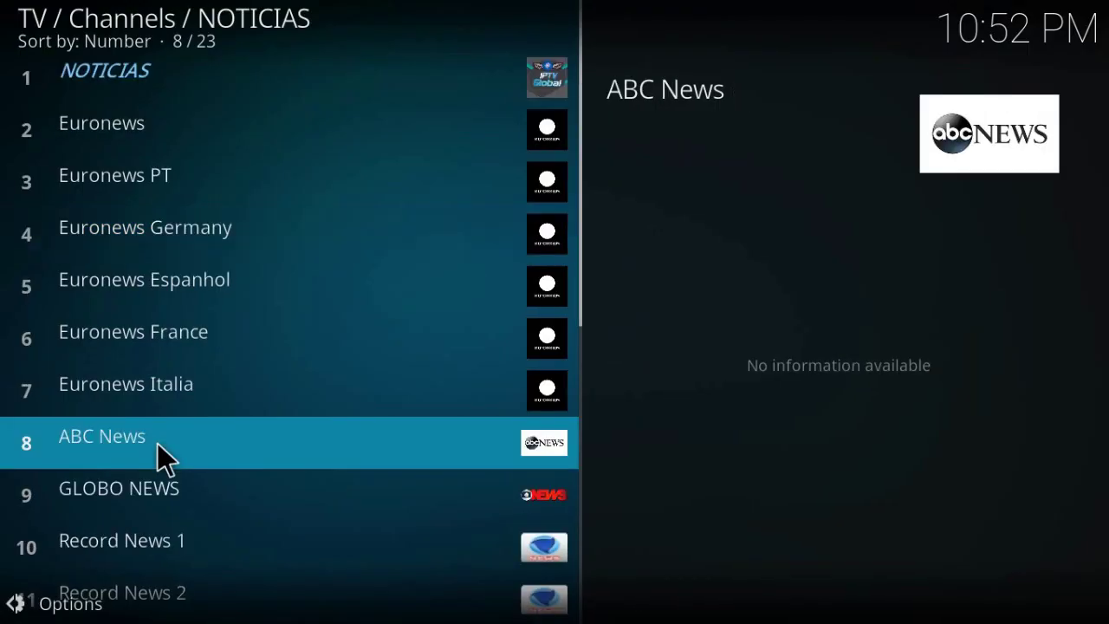
Return to the home screen and show the Add-ons section.
{"action": "key", "text": "BackSpace"}
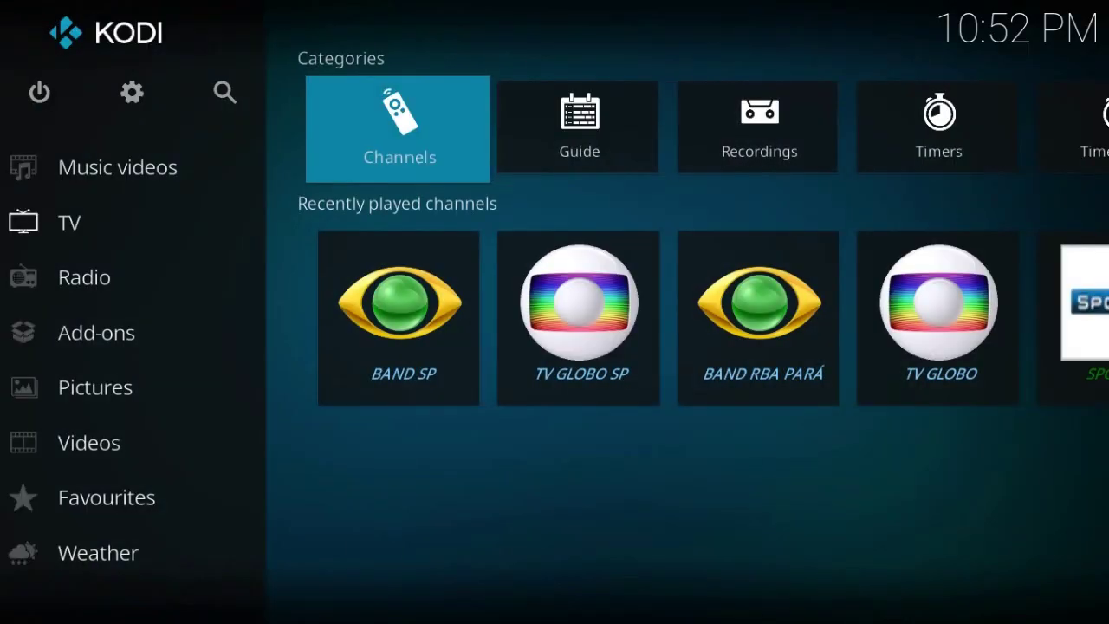
{"action": "mouse_move", "coordinate": [177, 329]}
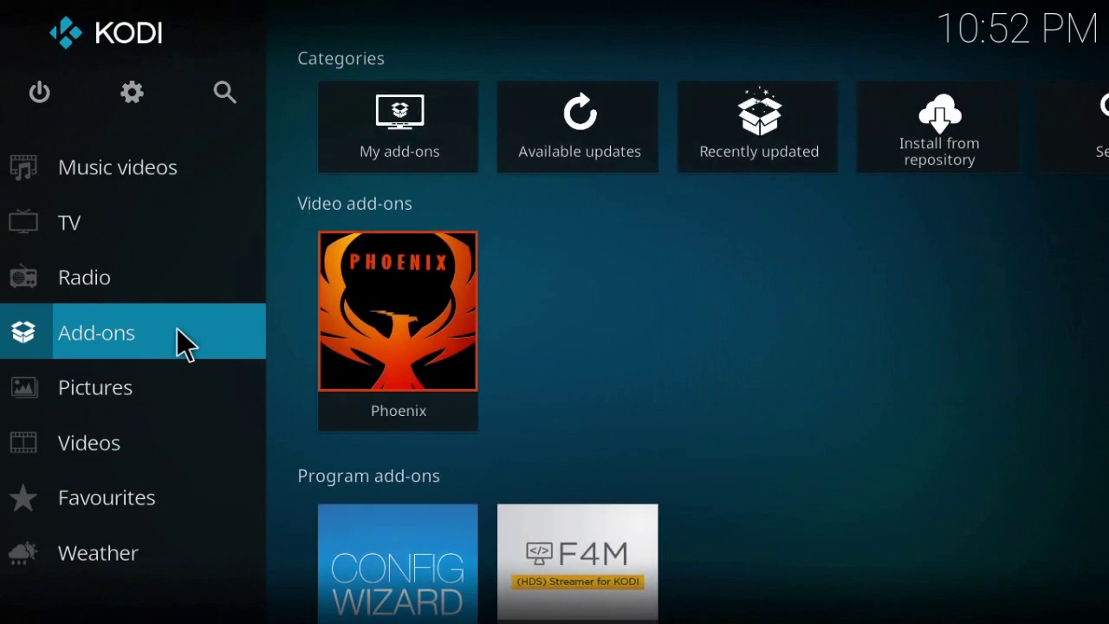